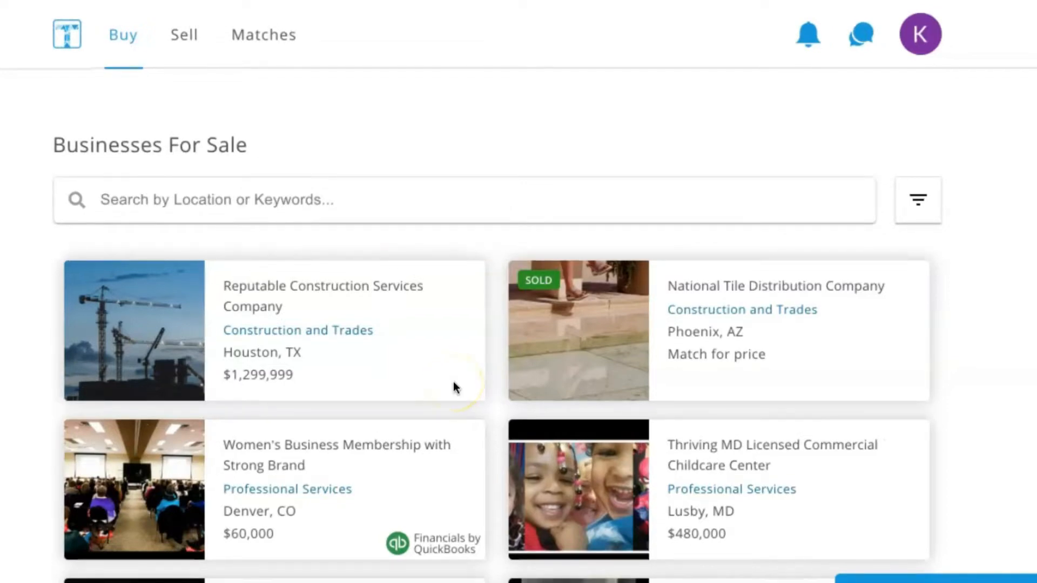
- Open the buyer profile notifications form for the signed-in account
{"action": "left_click", "coordinate": [924, 42]}
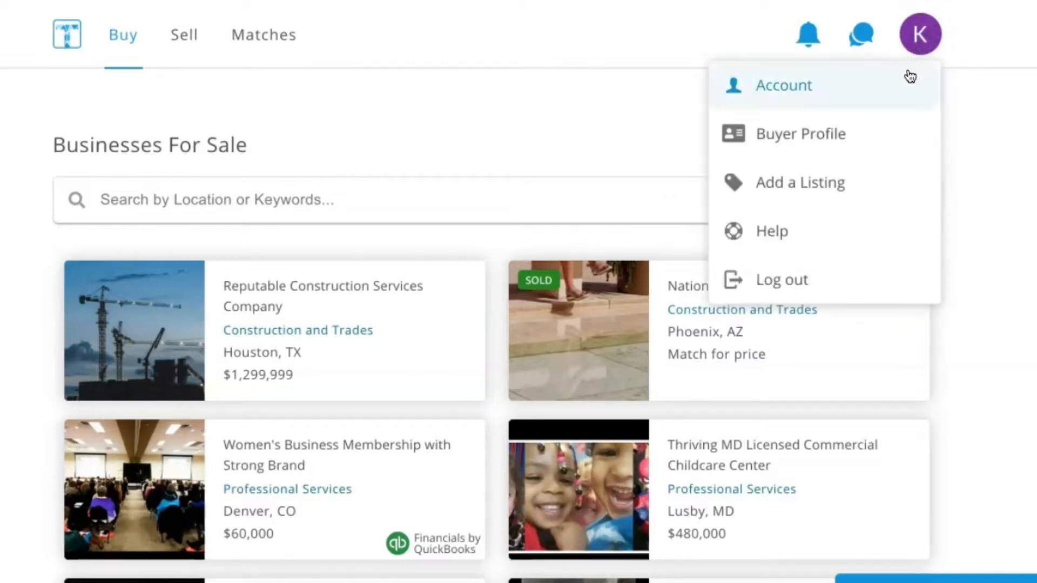
{"action": "left_click", "coordinate": [799, 140]}
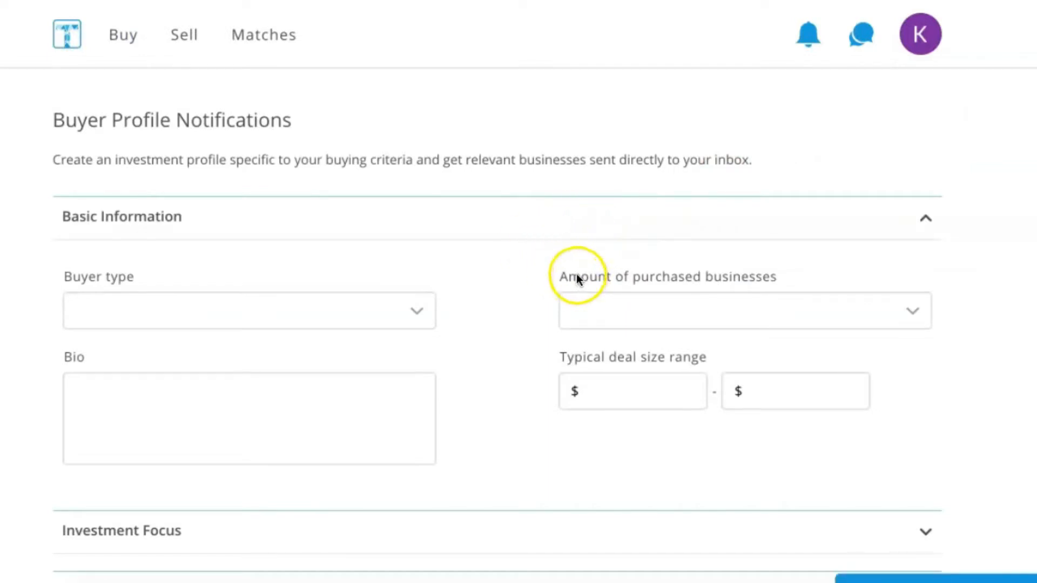
{"action": "scroll", "coordinate": [533, 338], "scroll_direction": "down", "scroll_amount": 2}
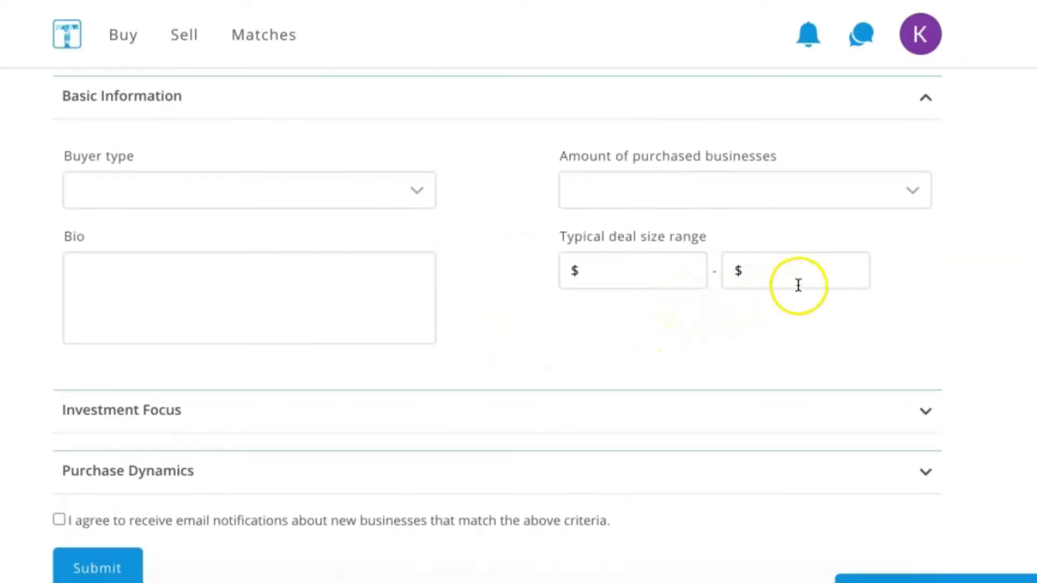
- Examine the layout of the Basic Information, Investment Focus and Purchase Dynamics sections by collapsing and expanding them
{"action": "left_click", "coordinate": [927, 105]}
{"action": "left_click", "coordinate": [926, 103]}
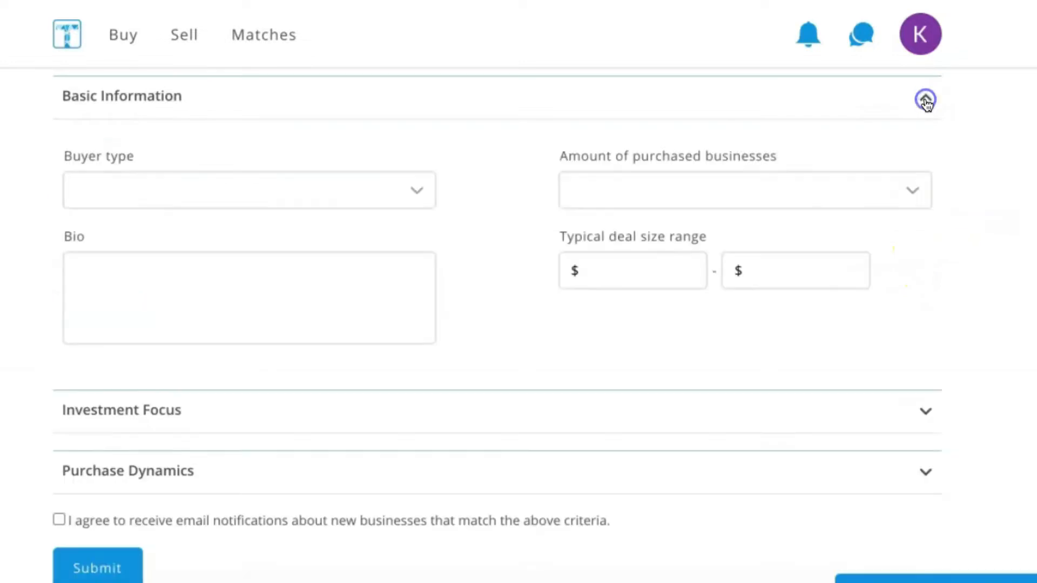
{"action": "left_click", "coordinate": [924, 101]}
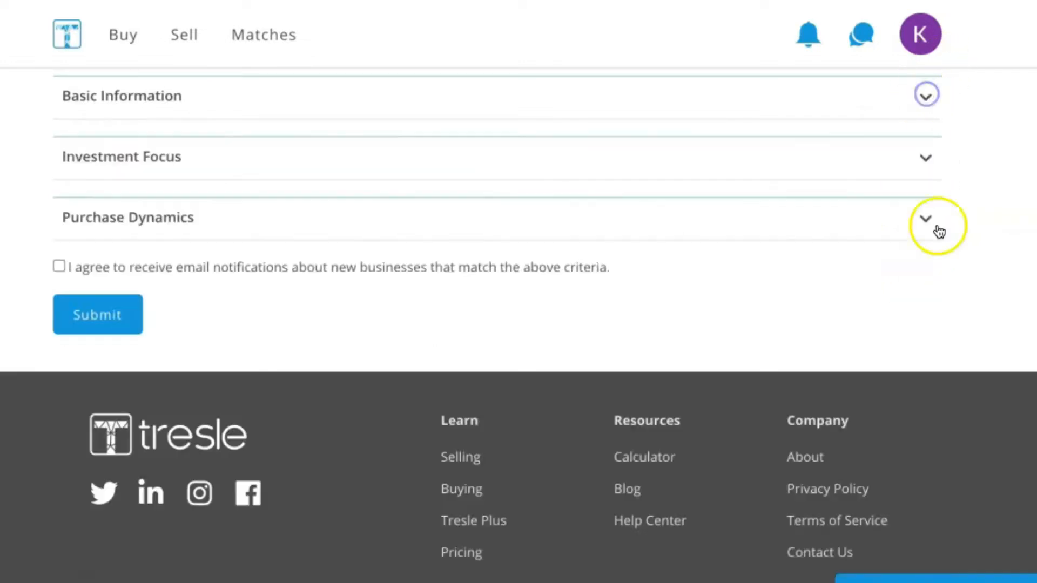
{"action": "left_click", "coordinate": [932, 168]}
{"action": "left_click", "coordinate": [926, 169]}
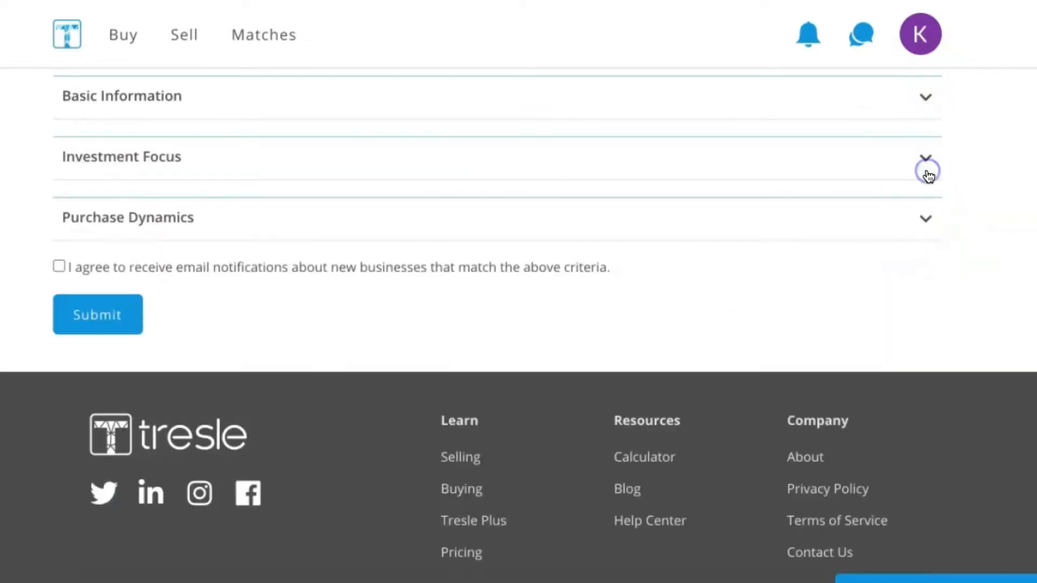
{"action": "scroll", "coordinate": [594, 292], "scroll_direction": "up", "scroll_amount": 2}
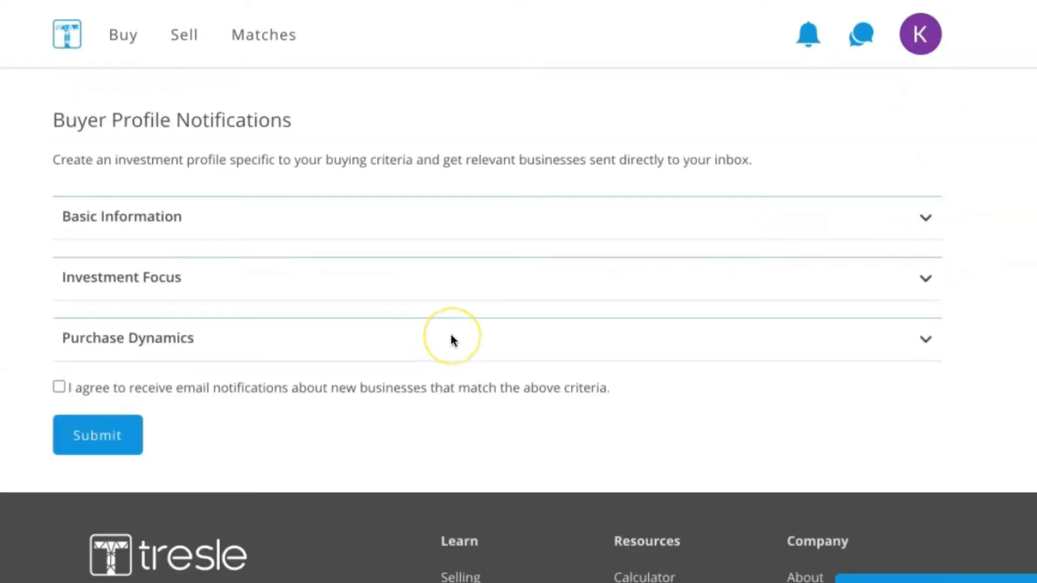
{"action": "left_click", "coordinate": [924, 219]}
{"action": "left_click", "coordinate": [925, 219]}
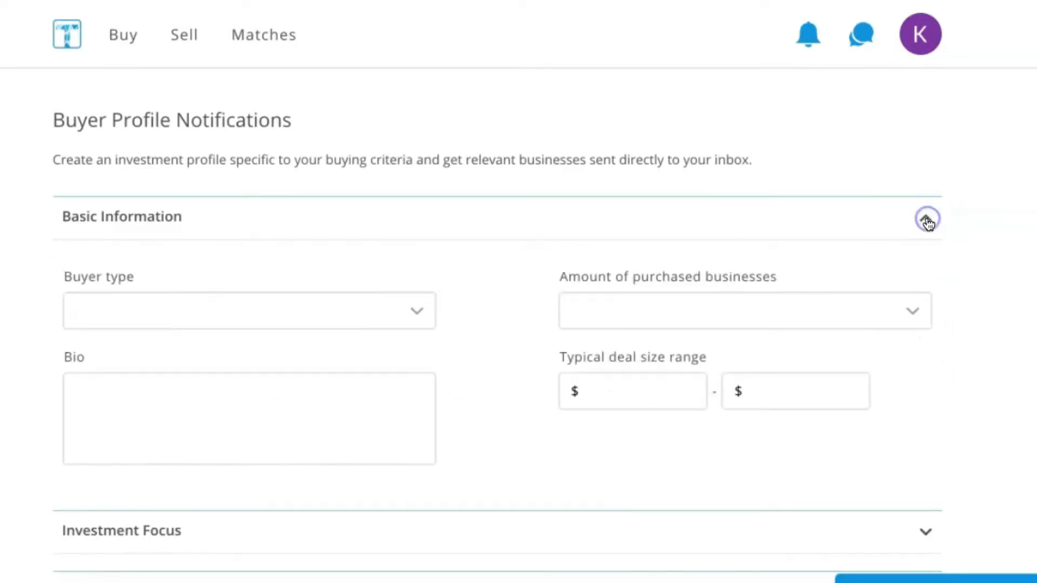
- Set the buyer type to Individual Buyer in the Basic Information section
{"action": "scroll", "coordinate": [811, 242], "scroll_direction": "down", "scroll_amount": 2}
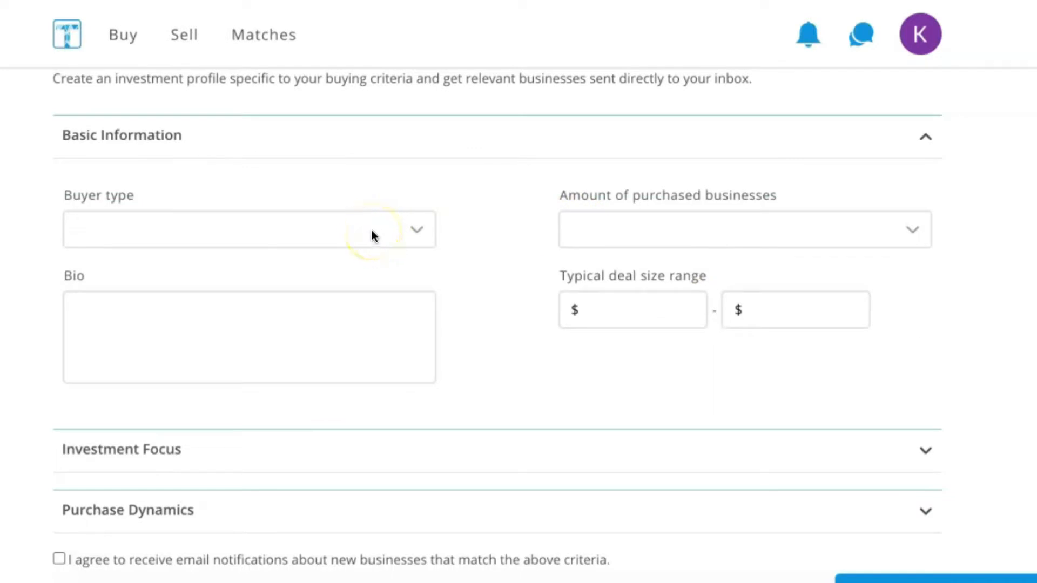
{"action": "left_click", "coordinate": [419, 230]}
{"action": "left_click", "coordinate": [418, 228]}
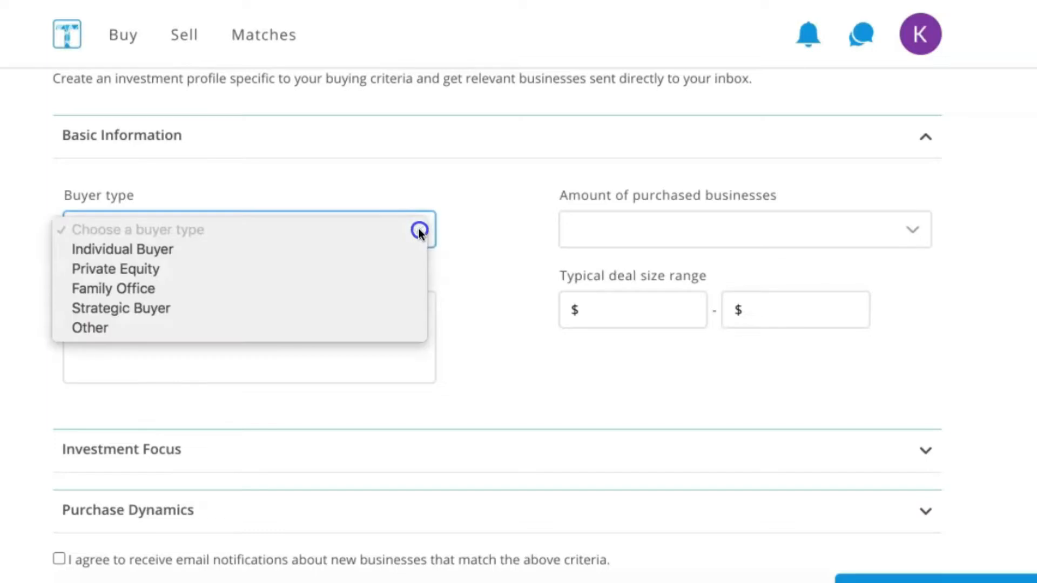
{"action": "left_click", "coordinate": [339, 247]}
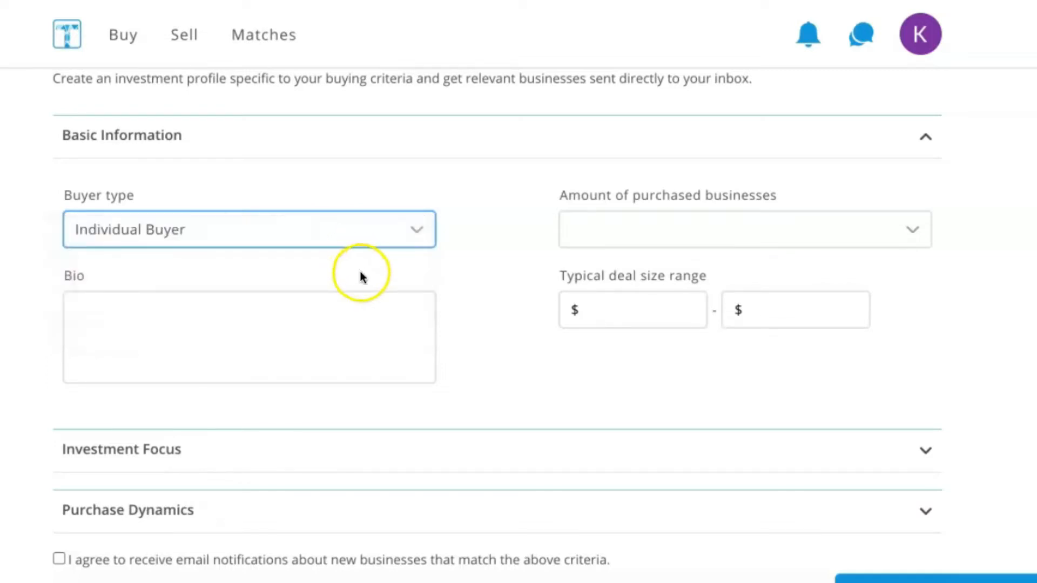
- Paste the prepared bio about an entrepreneur with 23 years of combined experience across varied industries into the Bio field
{"action": "scroll", "coordinate": [369, 283], "scroll_direction": "down", "scroll_amount": 1}
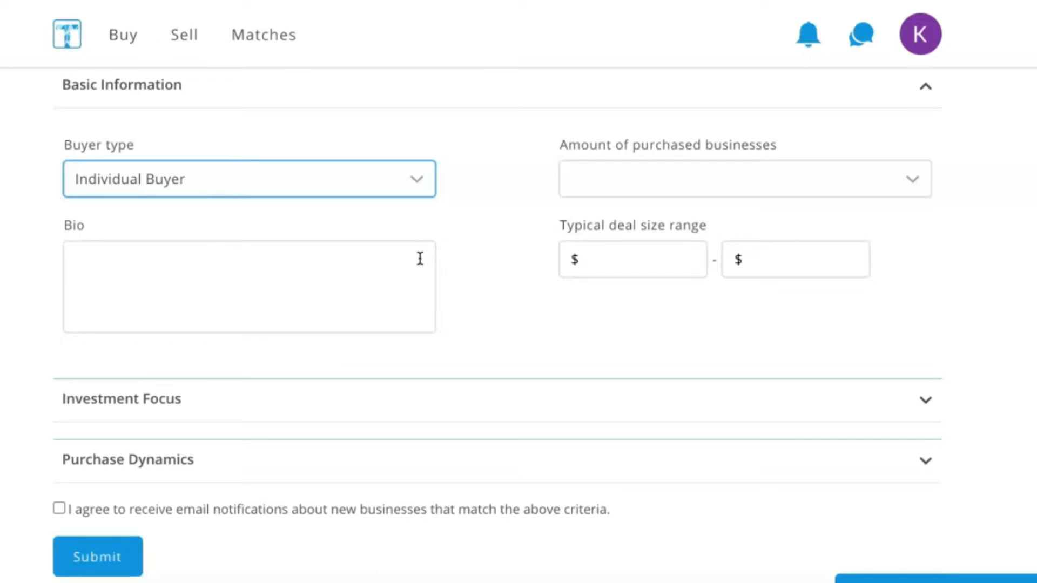
{"action": "left_click", "coordinate": [126, 265]}
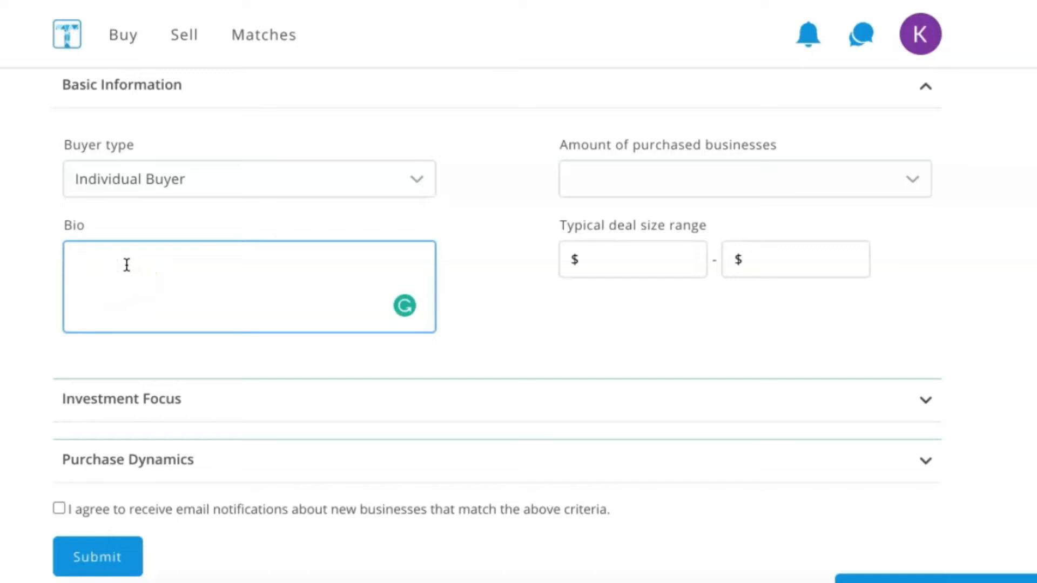
{"action": "key", "text": "ctrl+v"}
{"action": "left_click", "coordinate": [190, 263]}
- Read through the pasted bio, covering the industry experience, expertise and purchasing interest
{"action": "scroll", "coordinate": [190, 263], "scroll_direction": "up", "scroll_amount": 2}
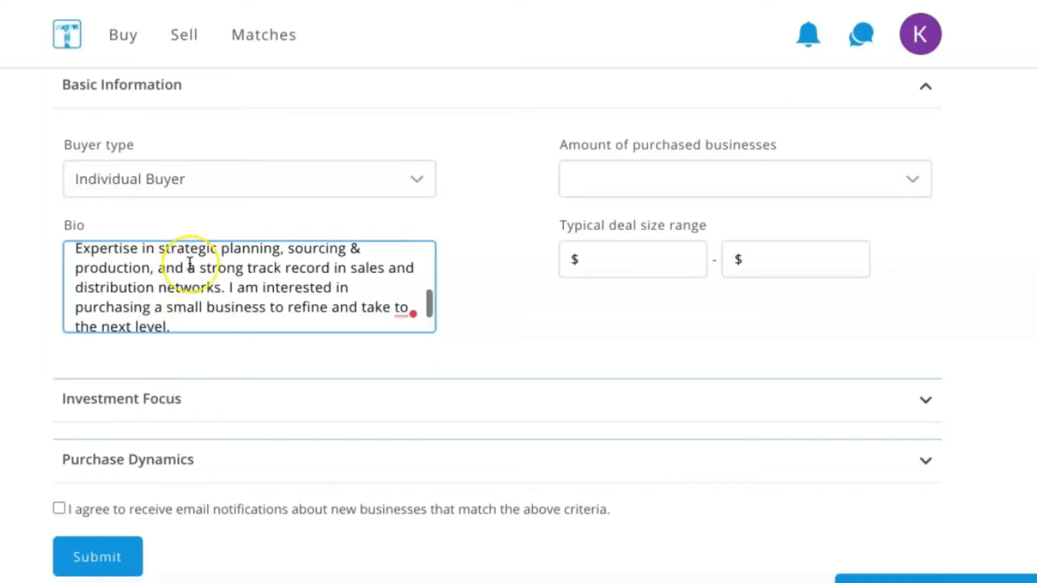
{"action": "scroll", "coordinate": [190, 263], "scroll_direction": "up", "scroll_amount": 2}
{"action": "left_click", "coordinate": [215, 291]}
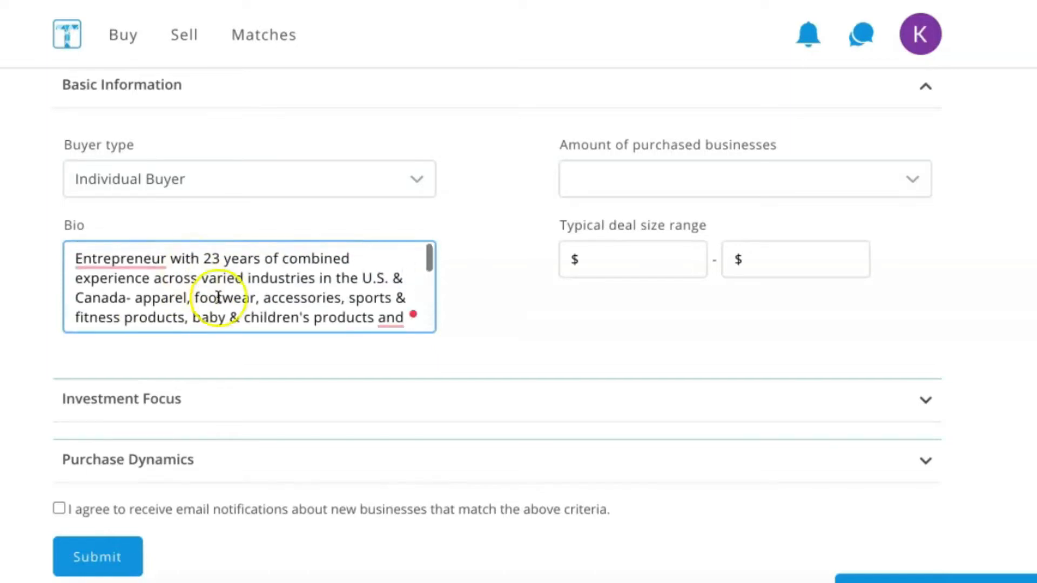
{"action": "left_click", "coordinate": [94, 290]}
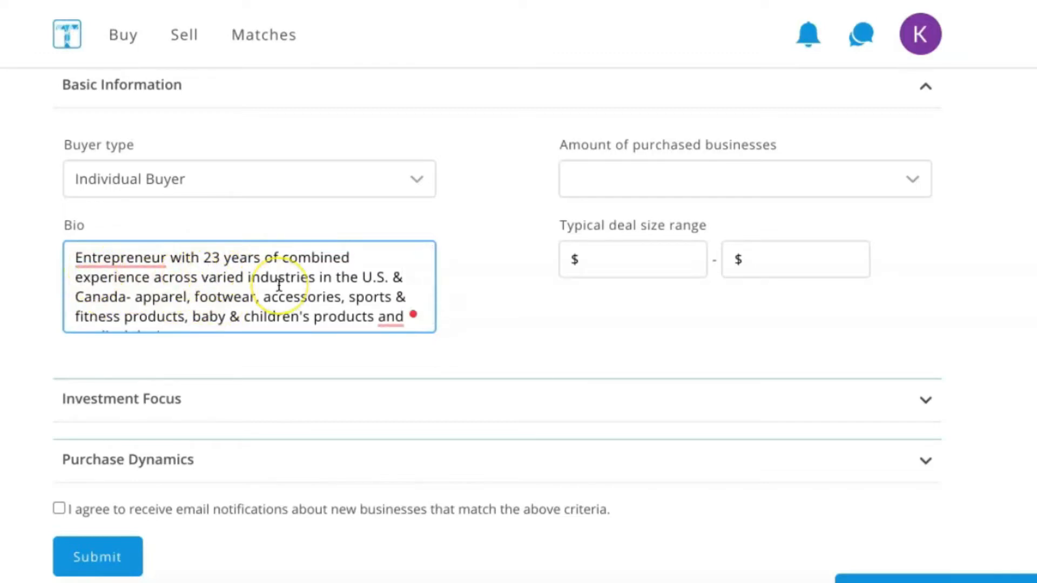
{"action": "left_click", "coordinate": [314, 290]}
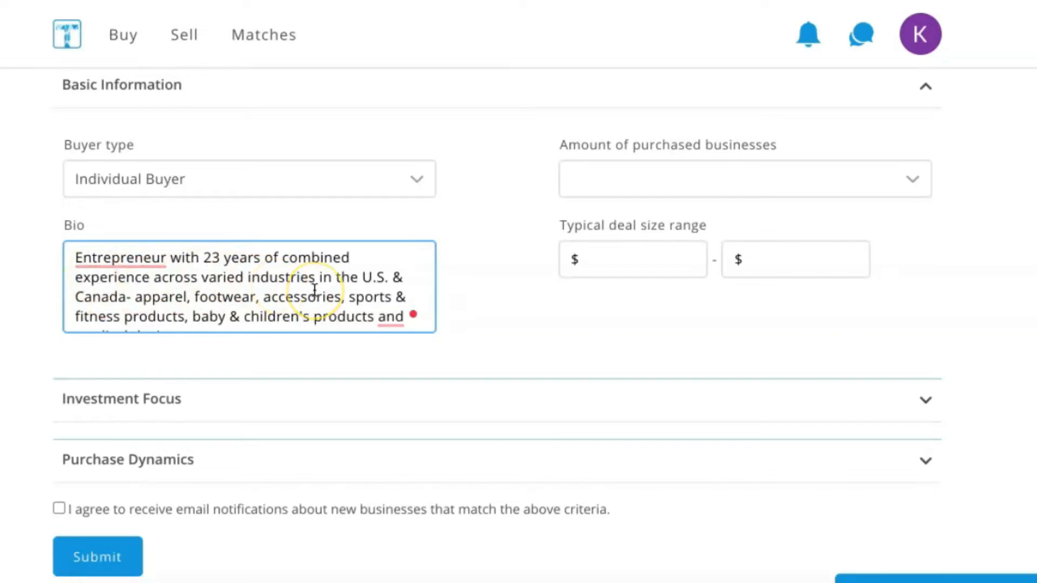
{"action": "scroll", "coordinate": [314, 290], "scroll_direction": "down", "scroll_amount": 1}
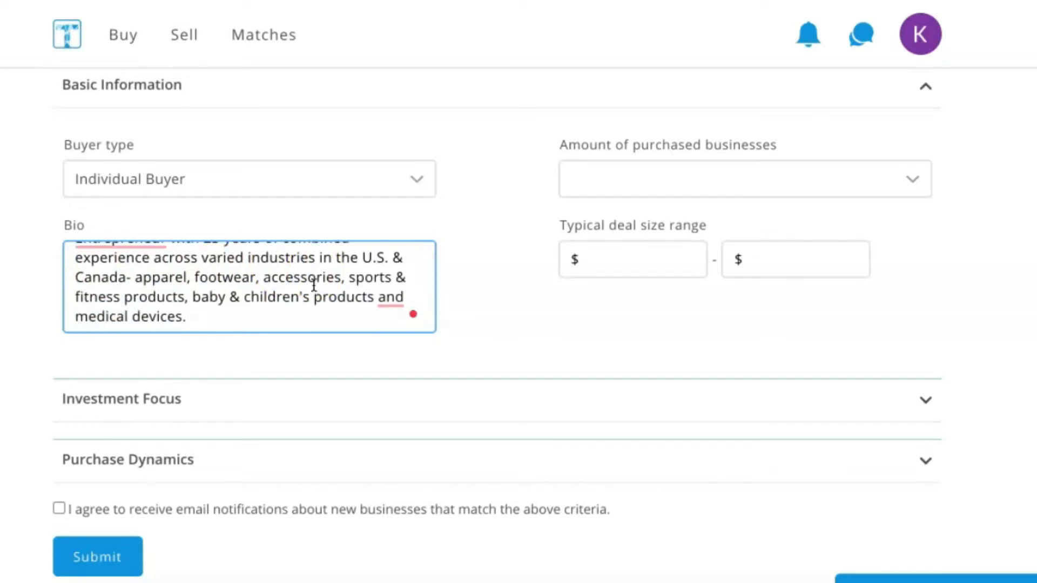
{"action": "scroll", "coordinate": [346, 281], "scroll_direction": "down", "scroll_amount": 1}
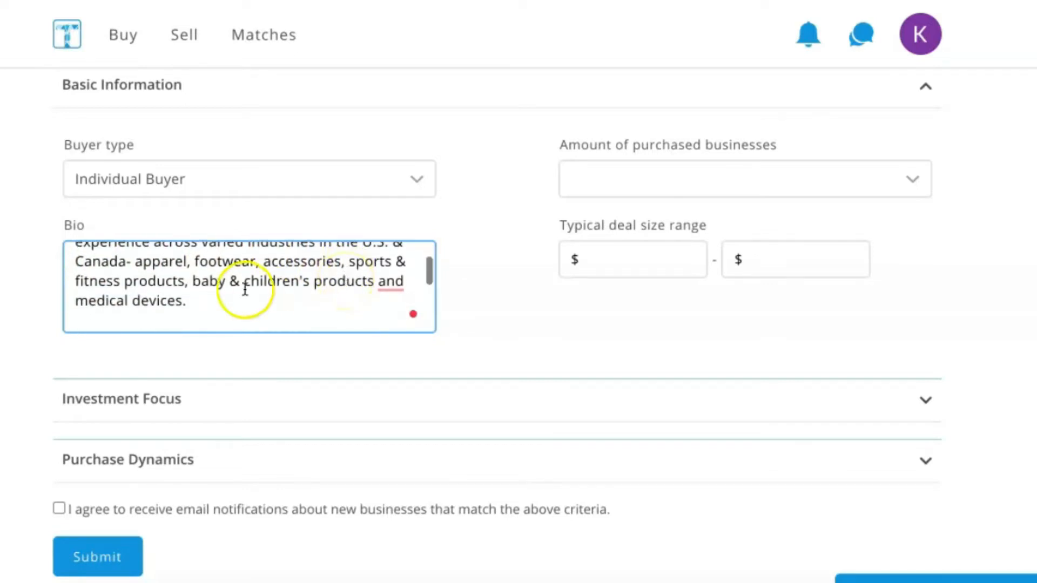
{"action": "left_click", "coordinate": [272, 278]}
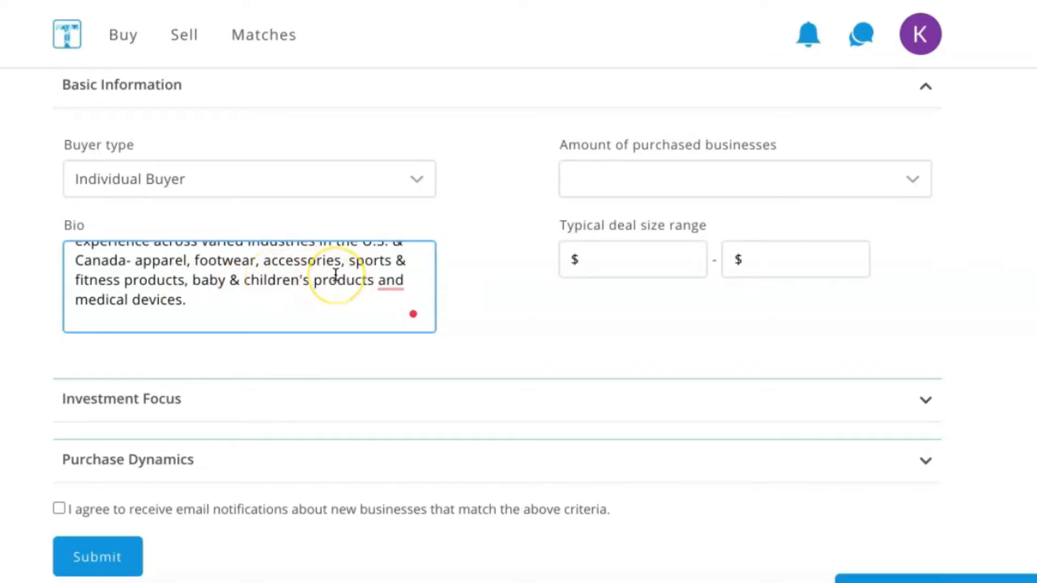
{"action": "scroll", "coordinate": [178, 297], "scroll_direction": "down", "scroll_amount": 1}
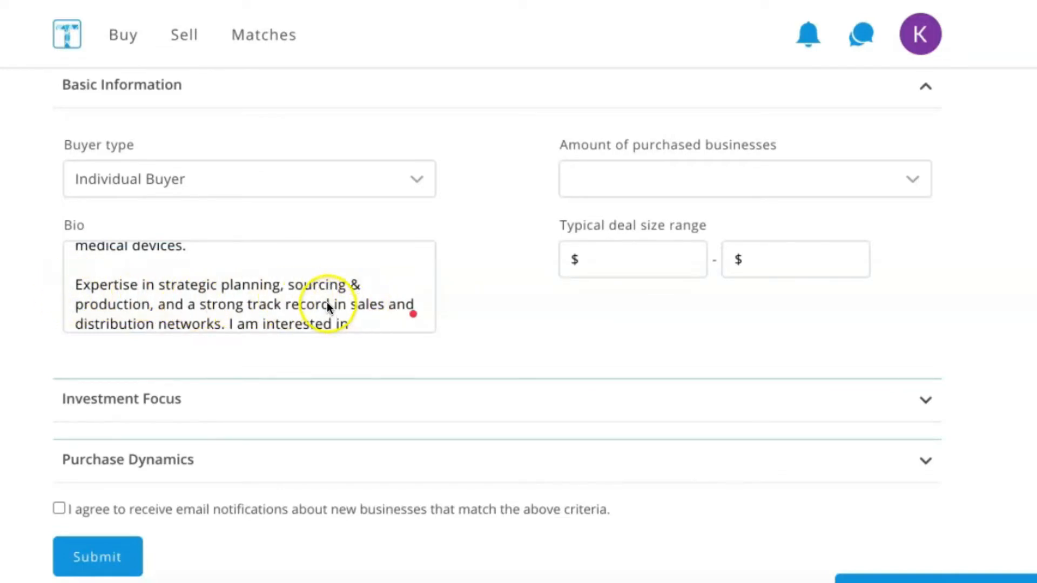
{"action": "scroll", "coordinate": [326, 302], "scroll_direction": "down", "scroll_amount": 1}
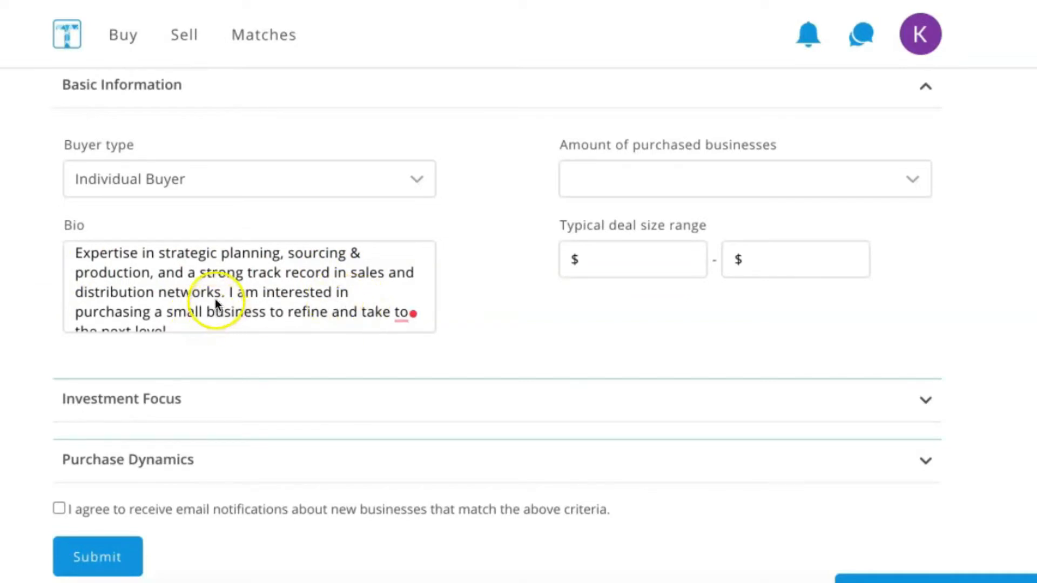
{"action": "scroll", "coordinate": [215, 301], "scroll_direction": "down", "scroll_amount": 1}
{"action": "scroll", "coordinate": [215, 300], "scroll_direction": "up", "scroll_amount": 2}
{"action": "scroll", "coordinate": [215, 300], "scroll_direction": "up", "scroll_amount": 2}
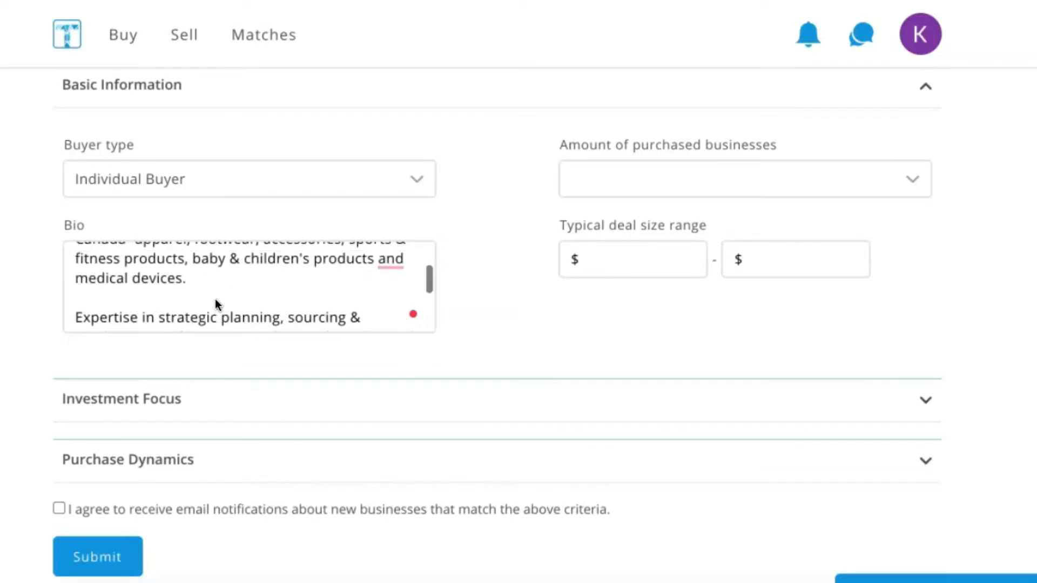
{"action": "scroll", "coordinate": [215, 300], "scroll_direction": "down", "scroll_amount": 1}
{"action": "scroll", "coordinate": [215, 300], "scroll_direction": "down", "scroll_amount": 1}
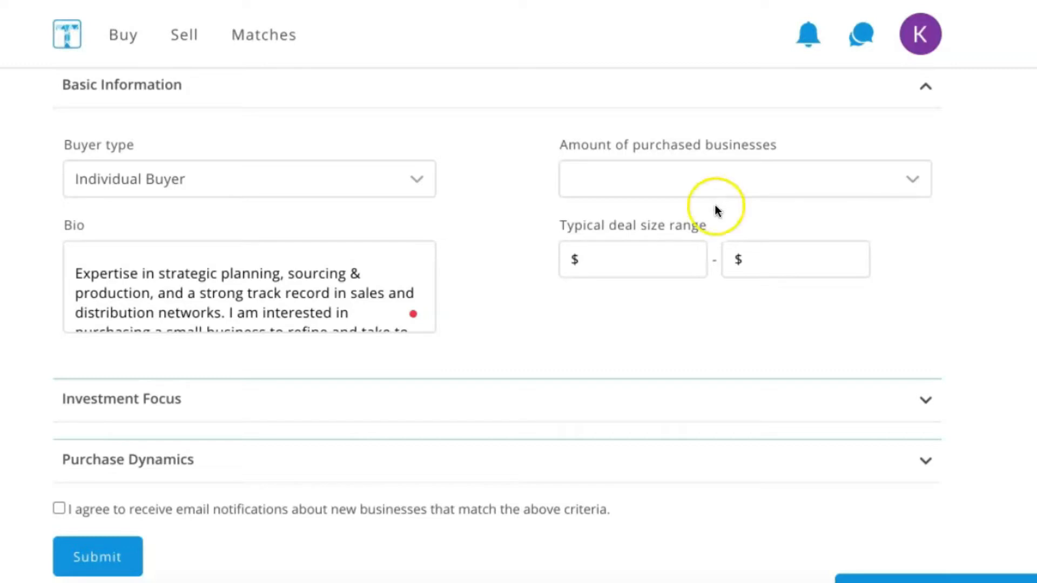
- Set the amount of purchased businesses to 1-2 and the typical deal size range to $1,000,000 - $1,500,000
{"action": "left_click", "coordinate": [911, 176]}
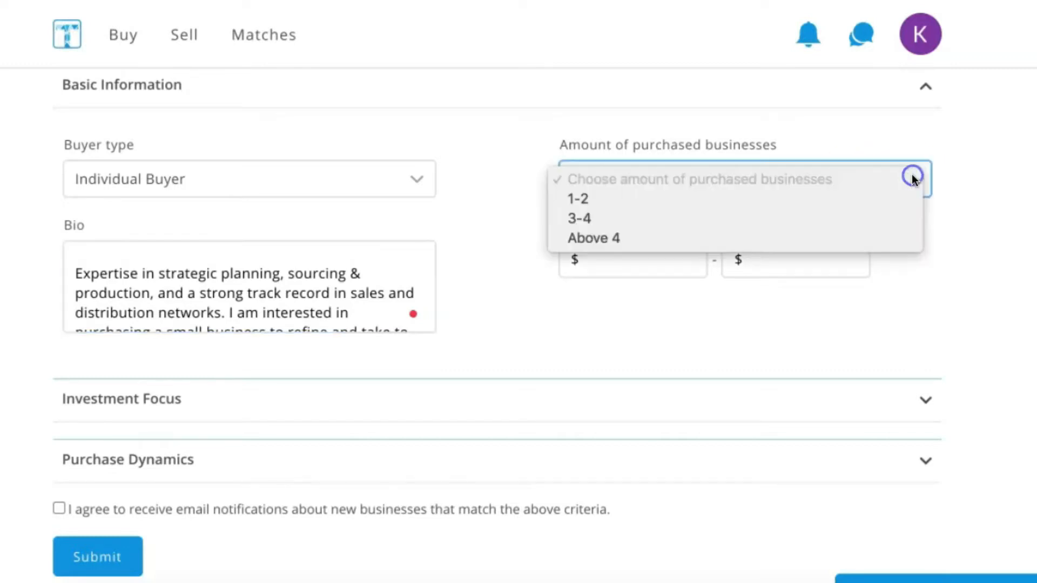
{"action": "left_click", "coordinate": [637, 204]}
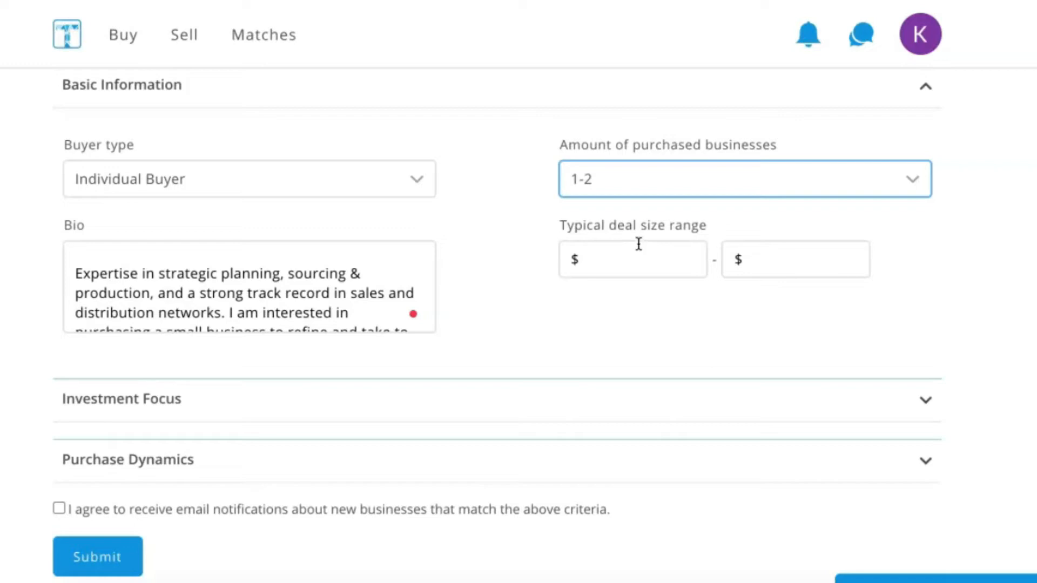
{"action": "left_click", "coordinate": [611, 256]}
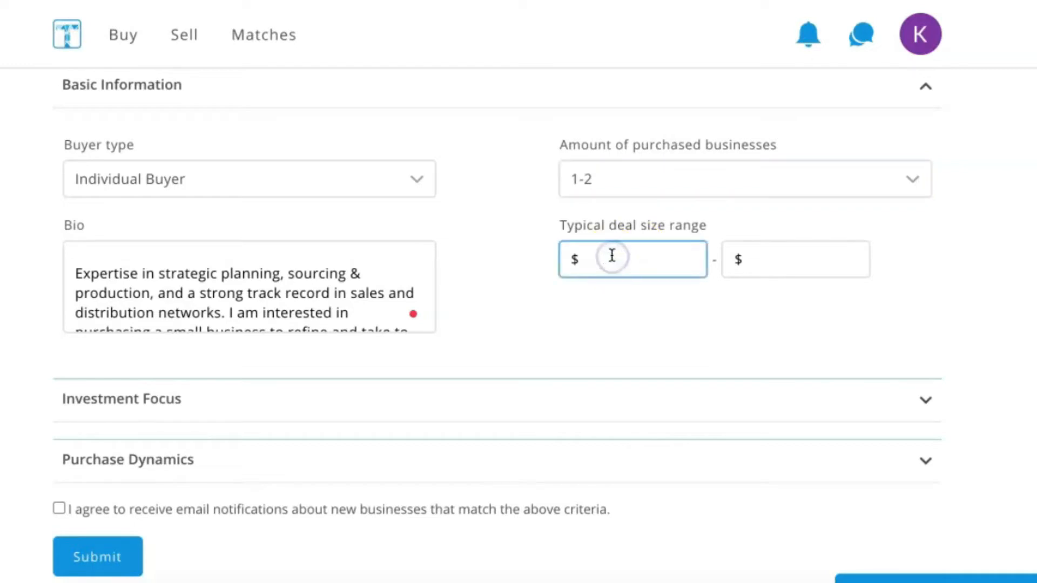
{"action": "type", "text": "1,000,000"}
{"action": "left_click", "coordinate": [784, 260]}
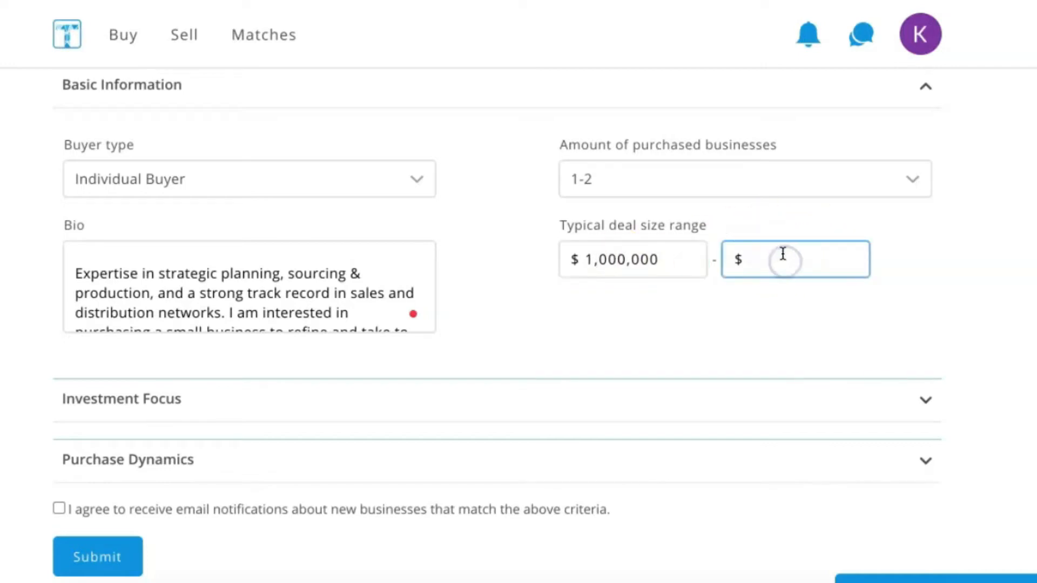
{"action": "type", "text": "1,500,000"}
- Collapse the Basic Information section and expand the Investment Focus section
{"action": "left_click", "coordinate": [925, 116]}
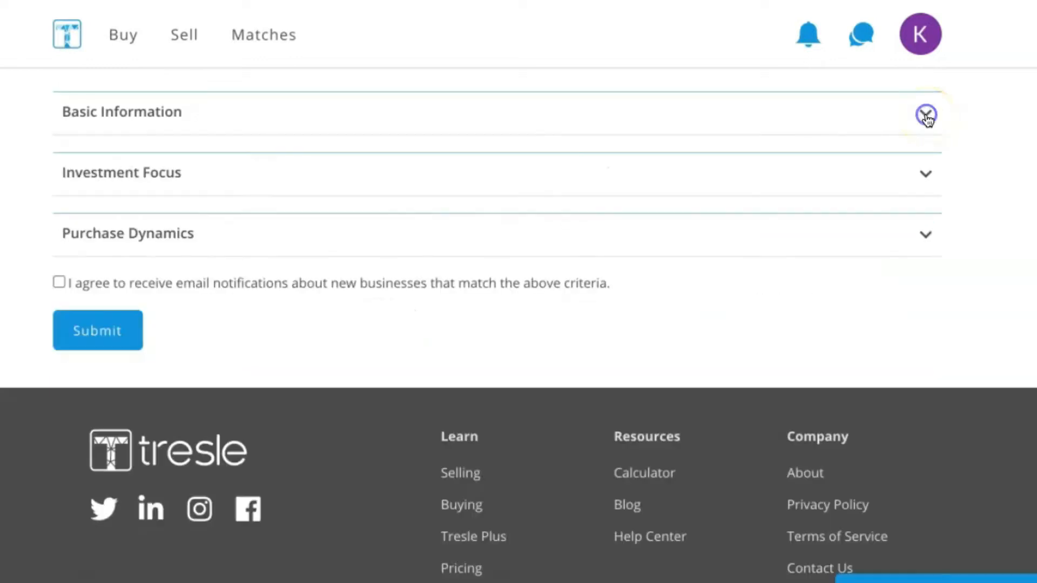
{"action": "left_click", "coordinate": [925, 173]}
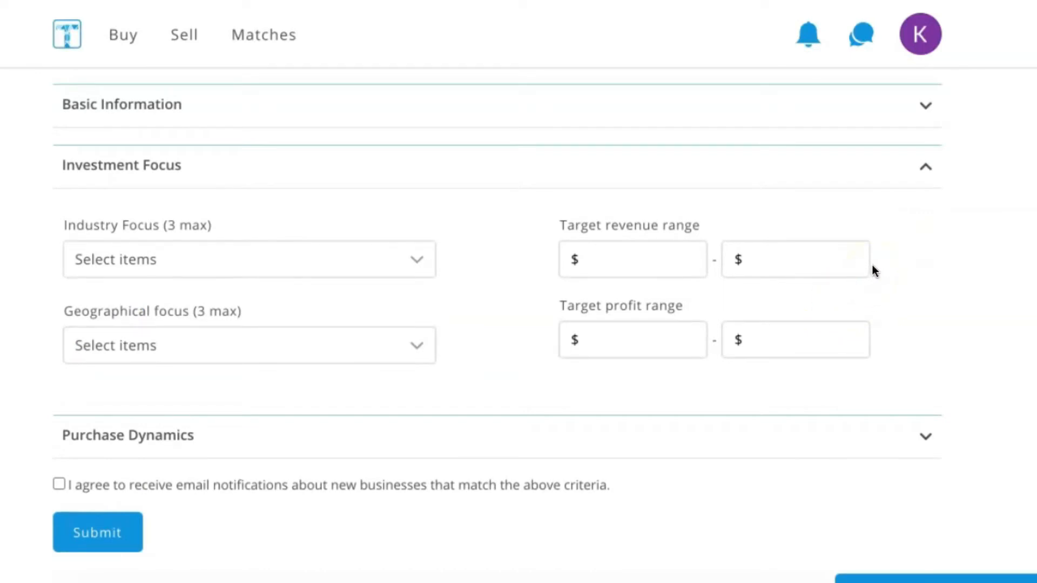
{"action": "scroll", "coordinate": [873, 265], "scroll_direction": "down", "scroll_amount": 1}
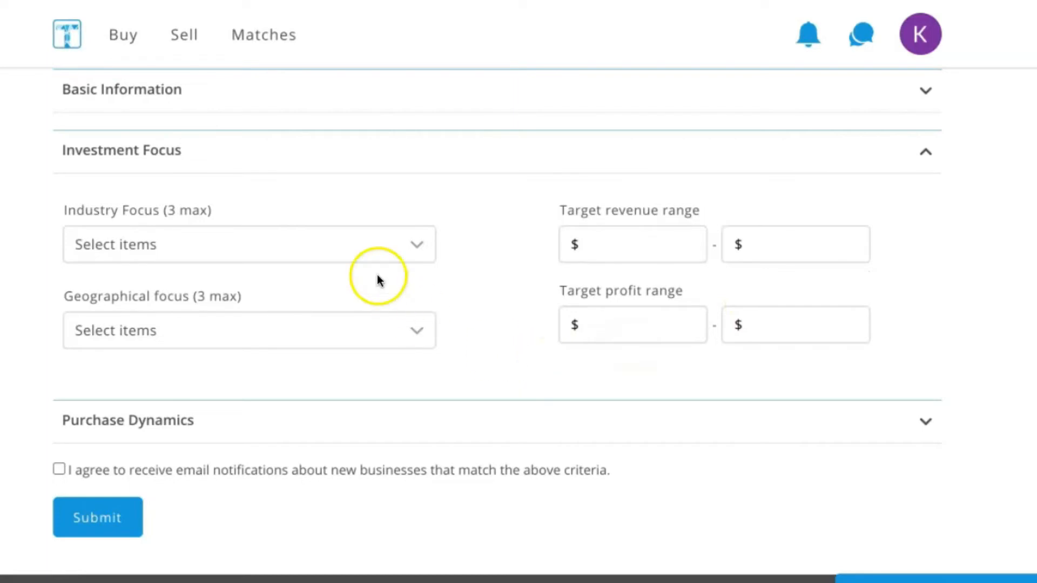
- Add Advertising and Communications as an industry focus
{"action": "left_click", "coordinate": [398, 253]}
{"action": "left_click", "coordinate": [397, 252]}
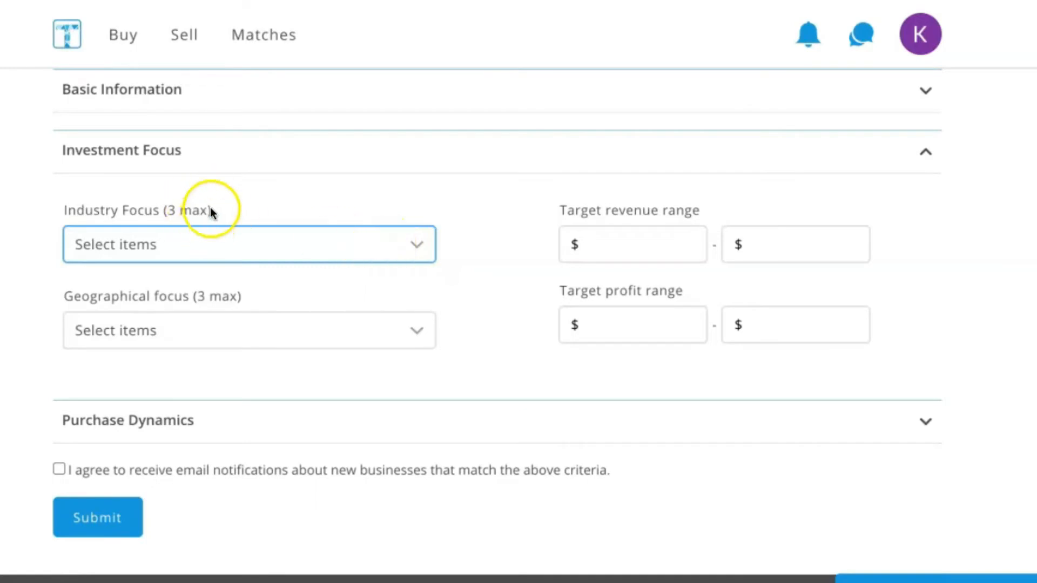
{"action": "left_click_drag", "start_coordinate": [212, 208], "coordinate": [157, 202]}
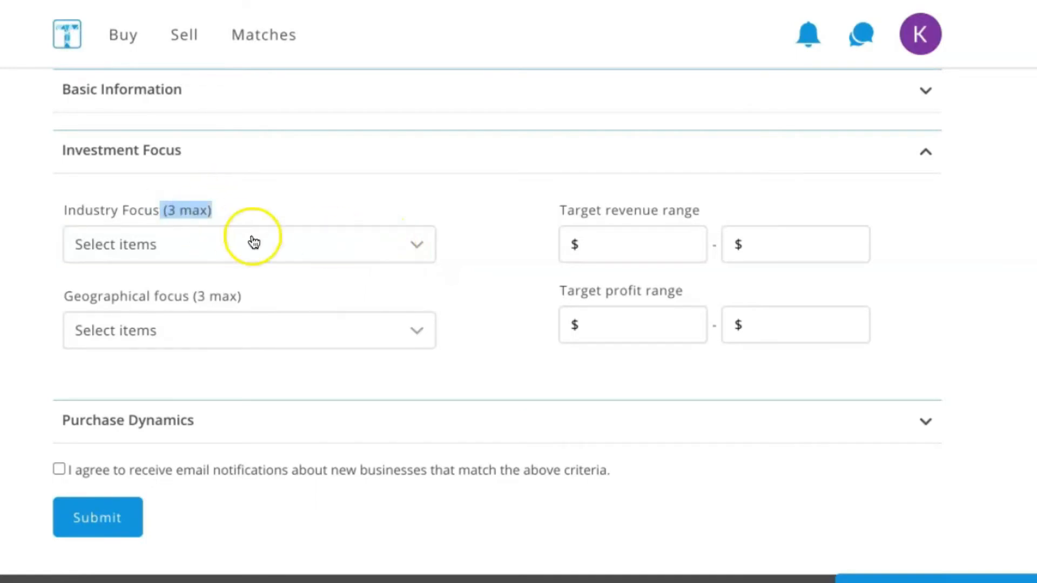
{"action": "left_click", "coordinate": [321, 249]}
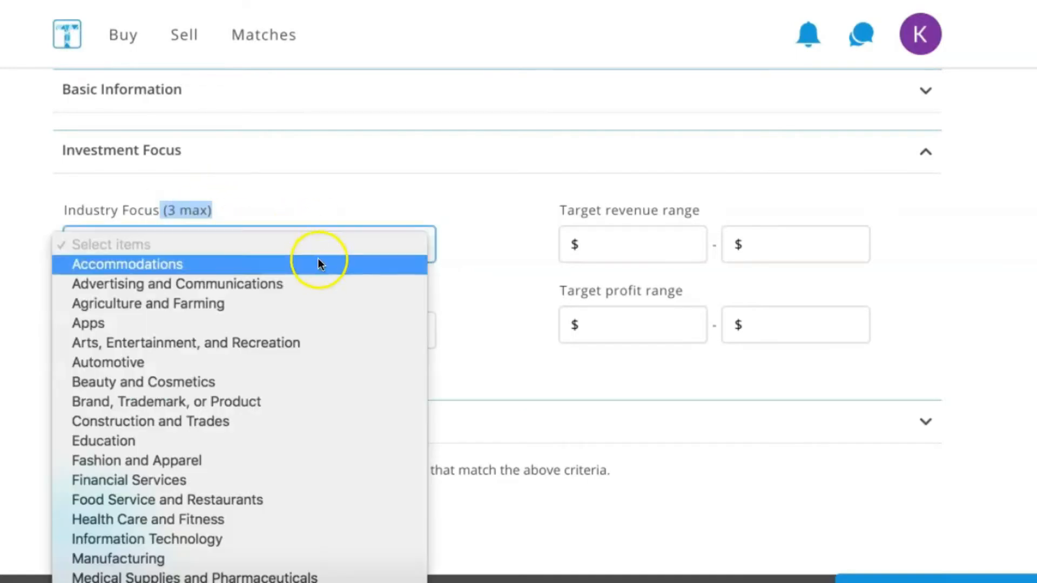
{"action": "left_click", "coordinate": [286, 280]}
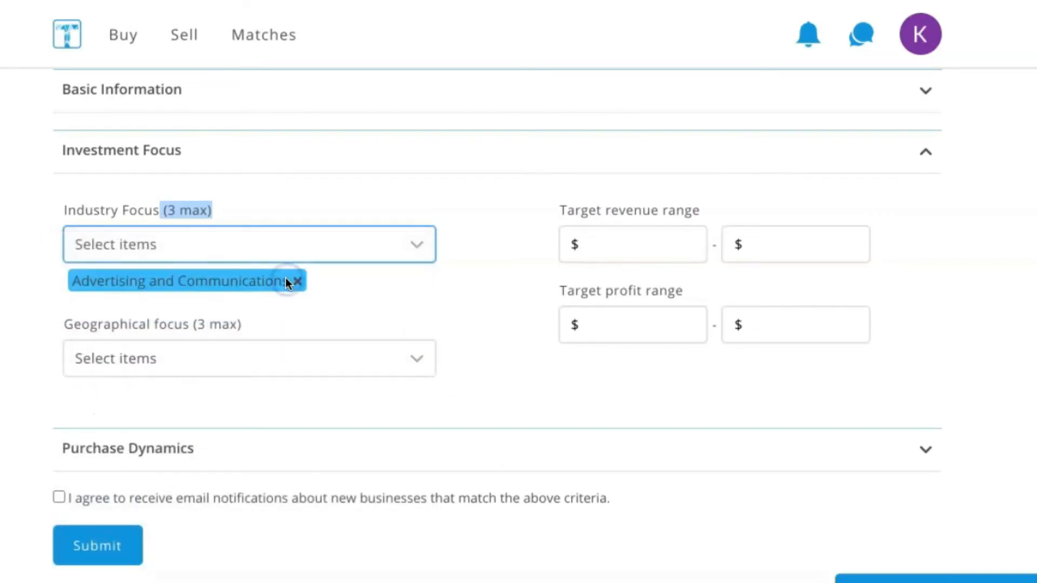
- Add Retail - E-Commerce and Beauty and Cosmetics as further industry focuses
{"action": "left_click", "coordinate": [426, 247]}
{"action": "scroll", "coordinate": [255, 423], "scroll_direction": "down", "scroll_amount": 5}
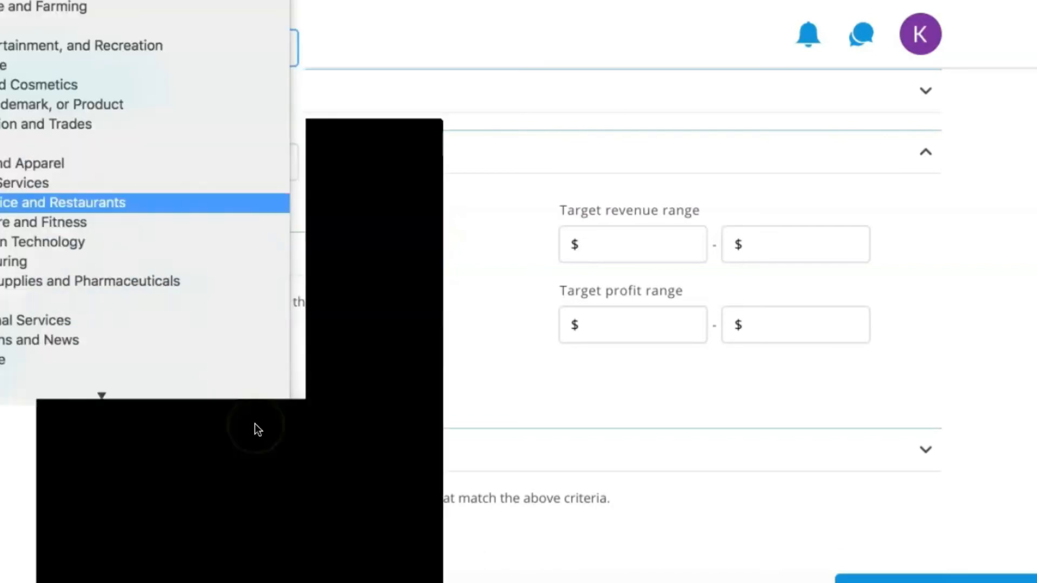
{"action": "scroll", "coordinate": [255, 423], "scroll_direction": "down", "scroll_amount": 1}
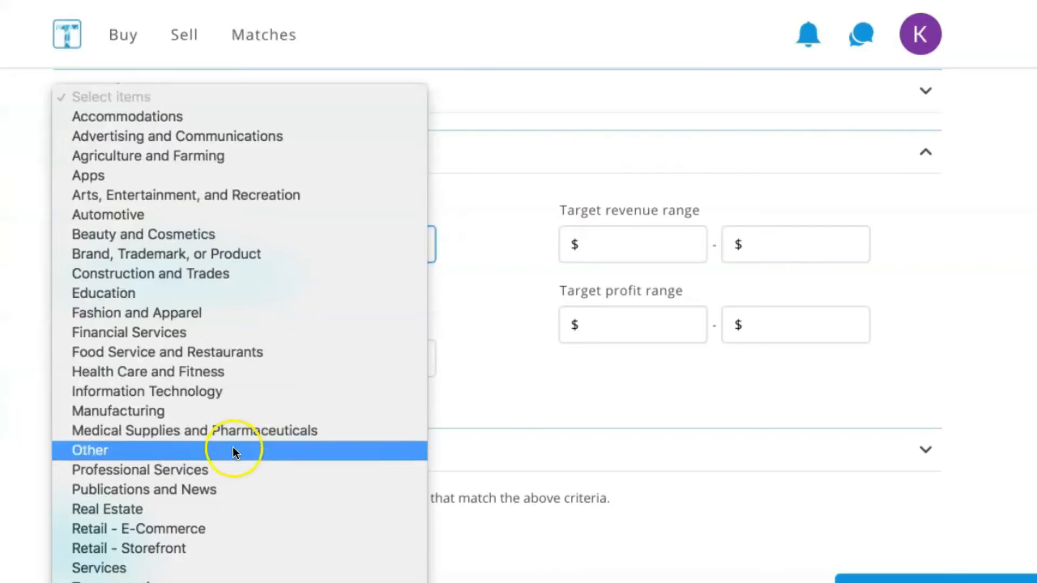
{"action": "left_click", "coordinate": [190, 529]}
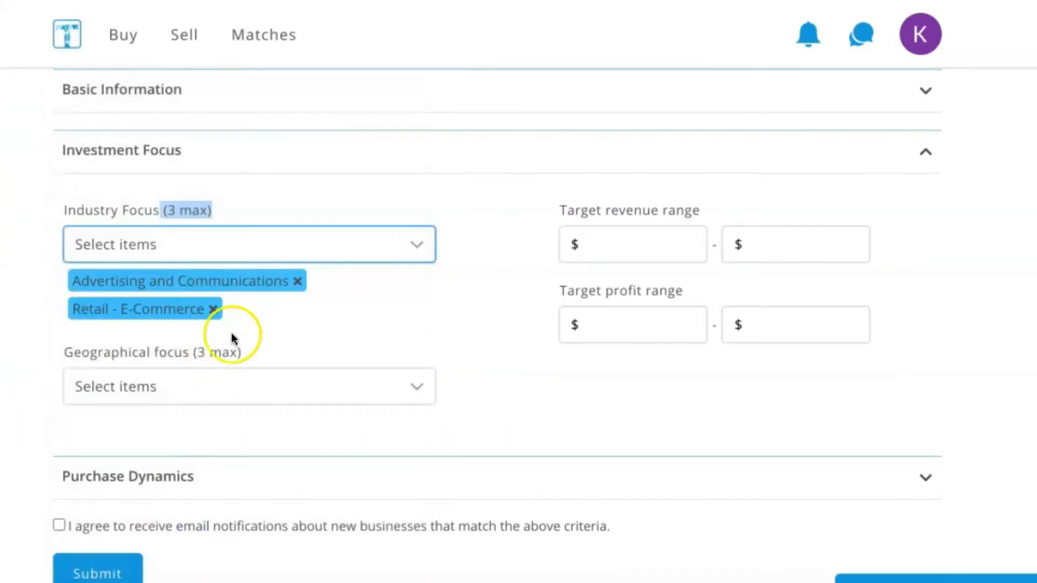
{"action": "left_click", "coordinate": [420, 249]}
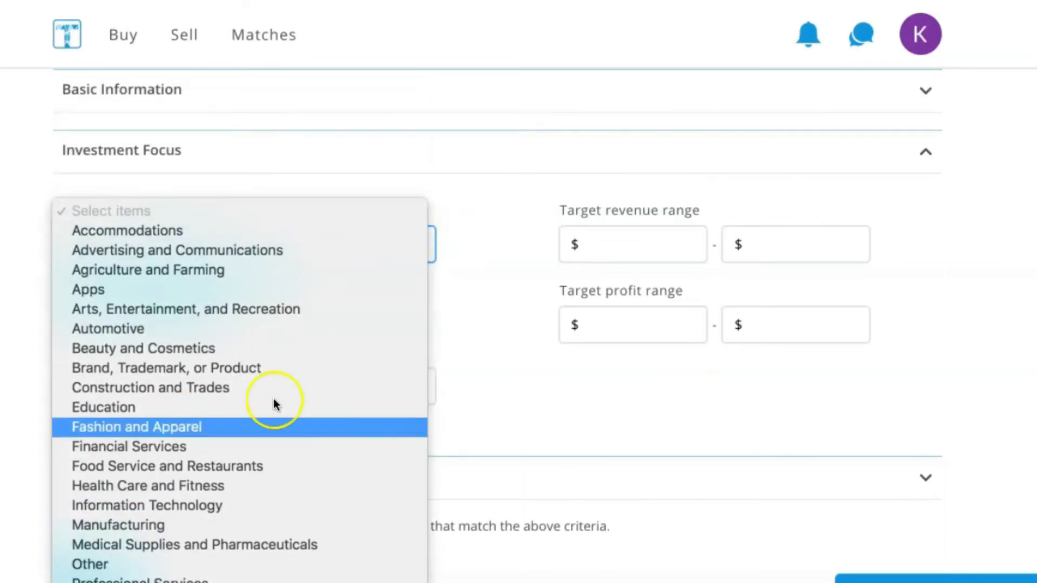
{"action": "left_click", "coordinate": [219, 349]}
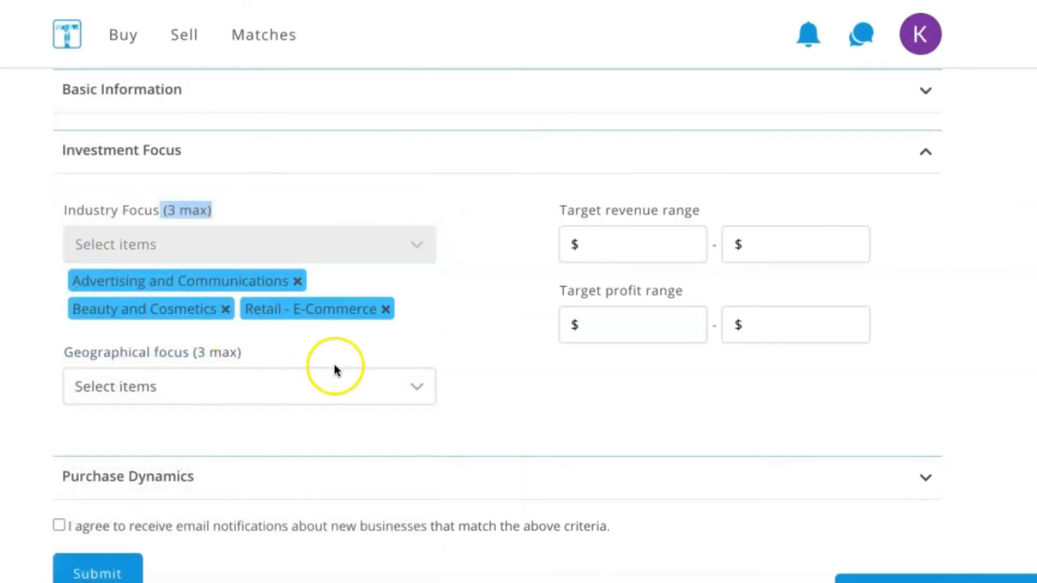
- Set the geographical focus to California, Georgia and New York
{"action": "scroll", "coordinate": [341, 376], "scroll_direction": "down", "scroll_amount": 1}
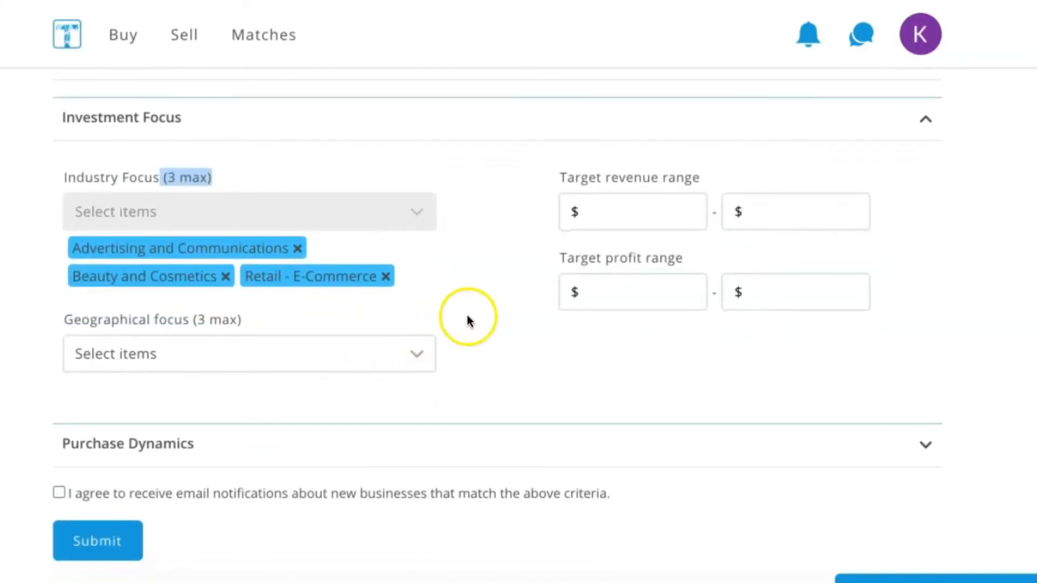
{"action": "left_click", "coordinate": [413, 349]}
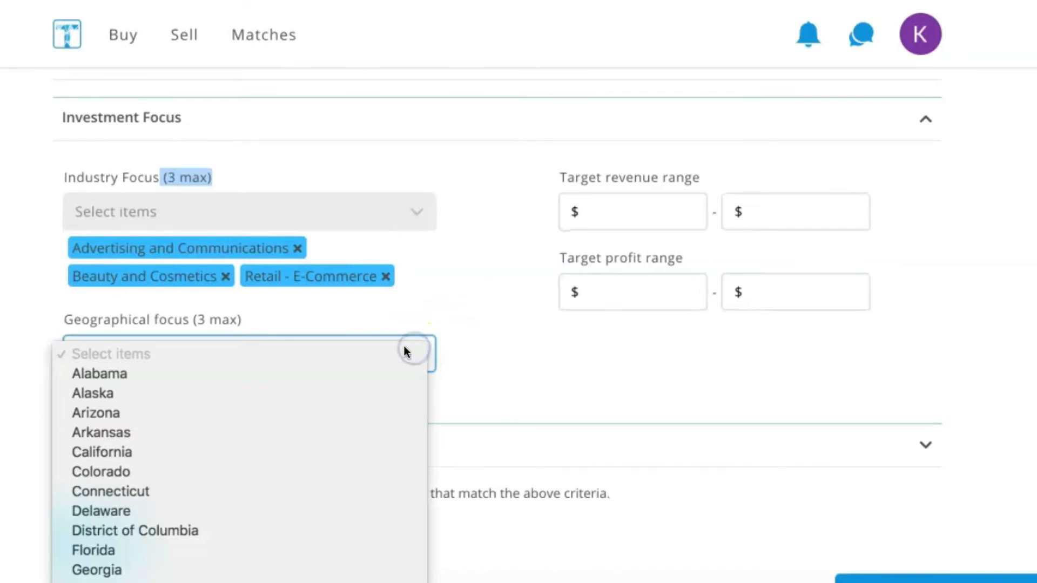
{"action": "left_click", "coordinate": [205, 452]}
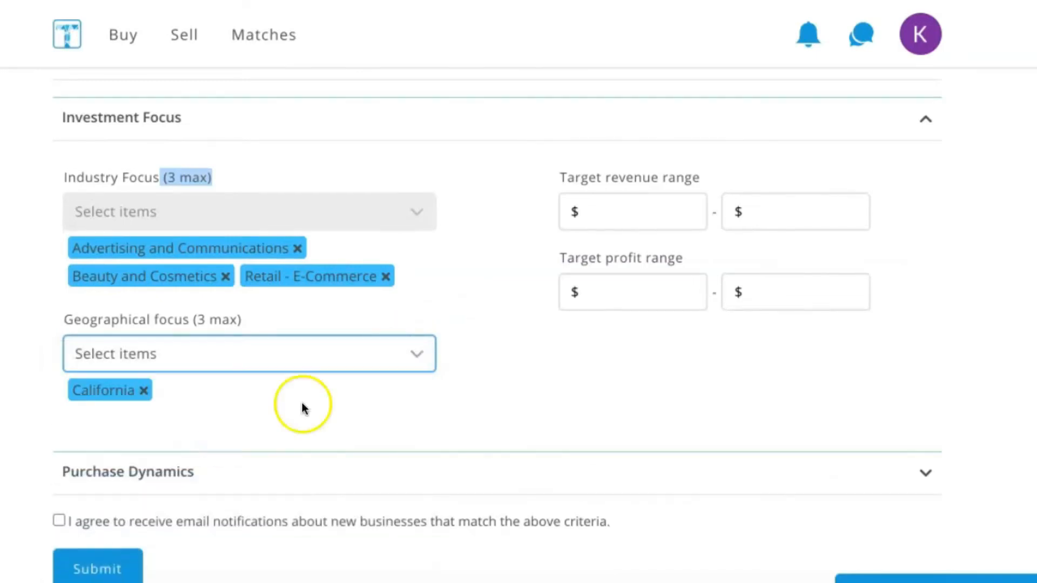
{"action": "left_click", "coordinate": [419, 357]}
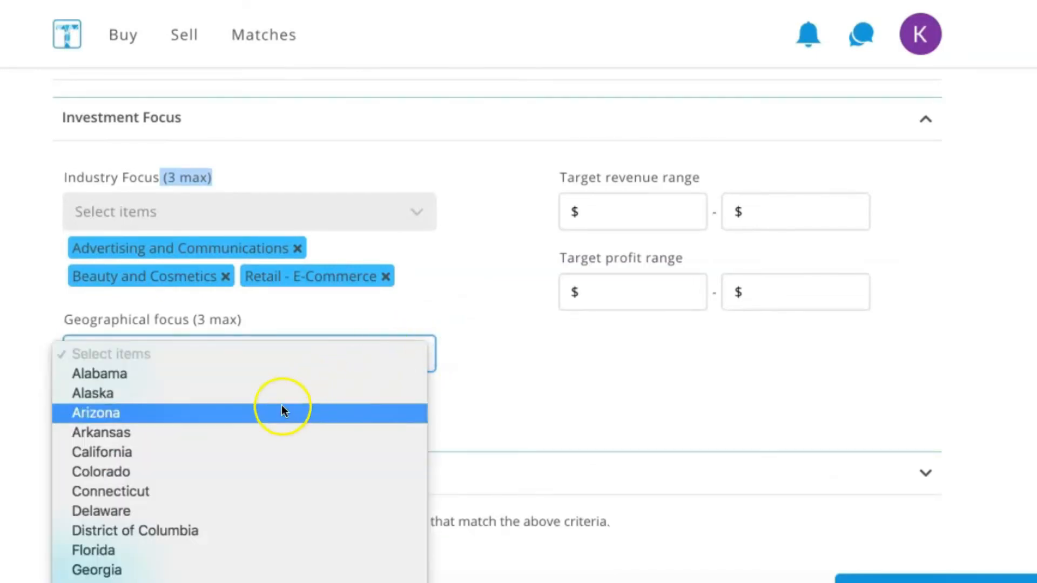
{"action": "left_click", "coordinate": [122, 569]}
{"action": "left_click", "coordinate": [416, 358]}
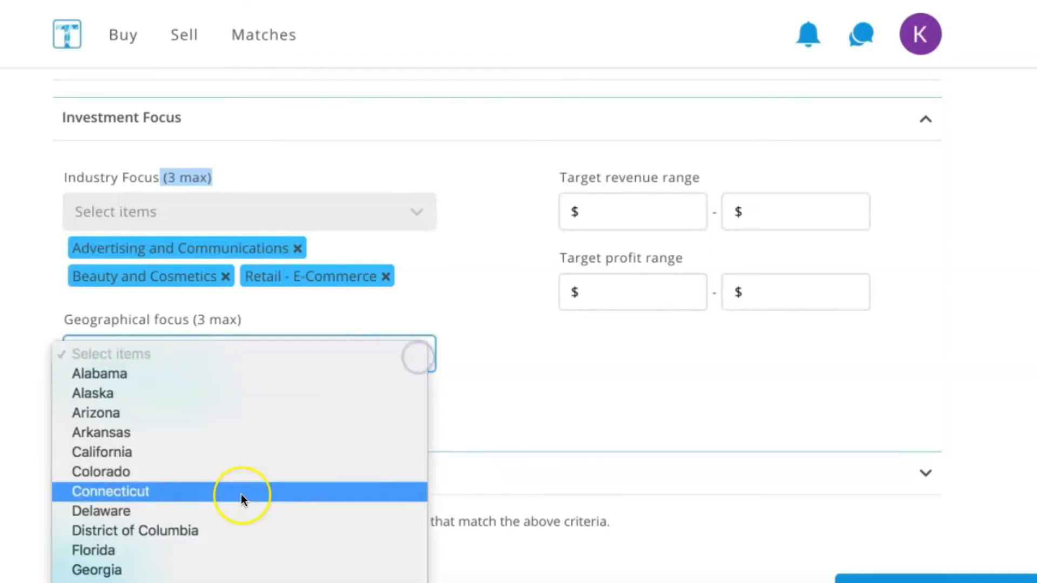
{"action": "scroll", "coordinate": [241, 493], "scroll_direction": "down", "scroll_amount": 3}
{"action": "scroll", "coordinate": [241, 494], "scroll_direction": "down", "scroll_amount": 5}
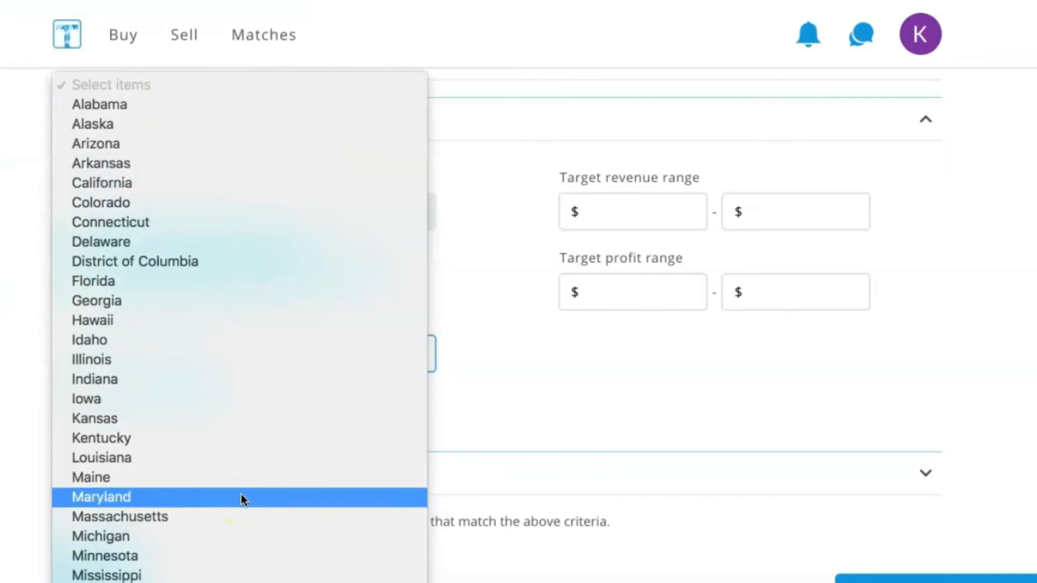
{"action": "scroll", "coordinate": [241, 494], "scroll_direction": "down", "scroll_amount": 5}
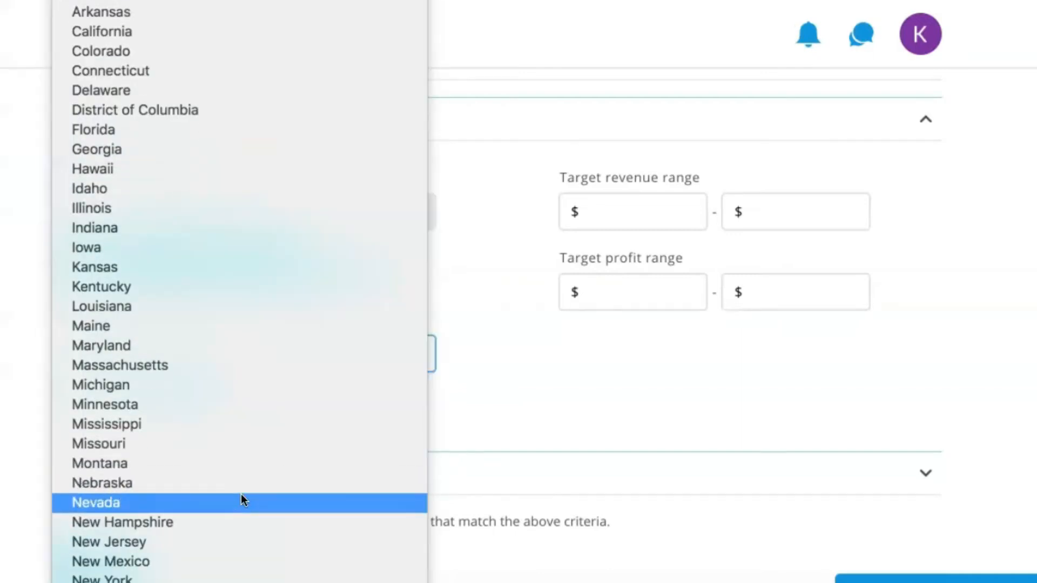
{"action": "left_click", "coordinate": [121, 579]}
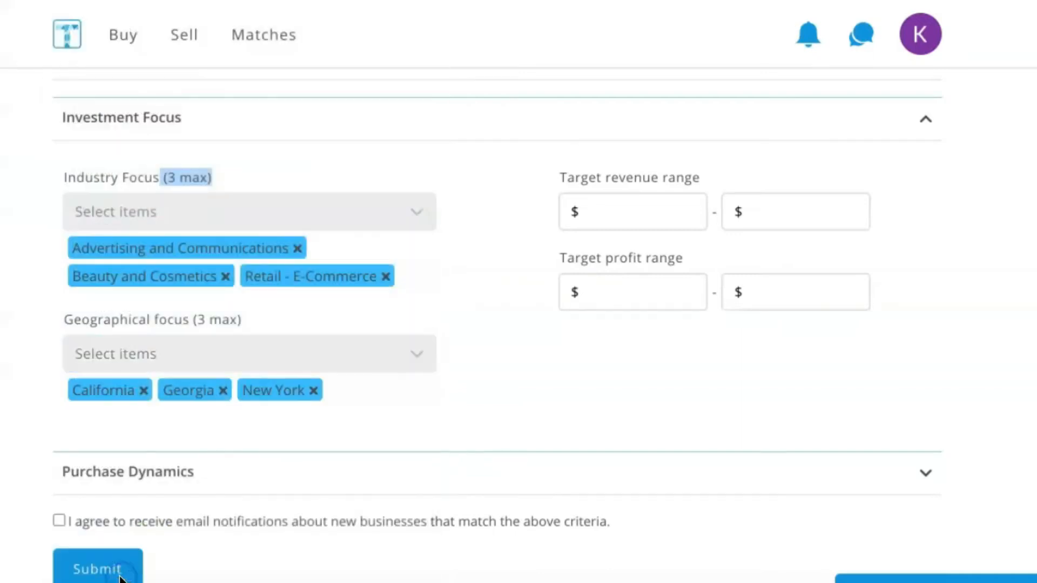
- Set the target revenue range to $2,000,000 - $4,000,000
{"action": "left_click", "coordinate": [577, 286]}
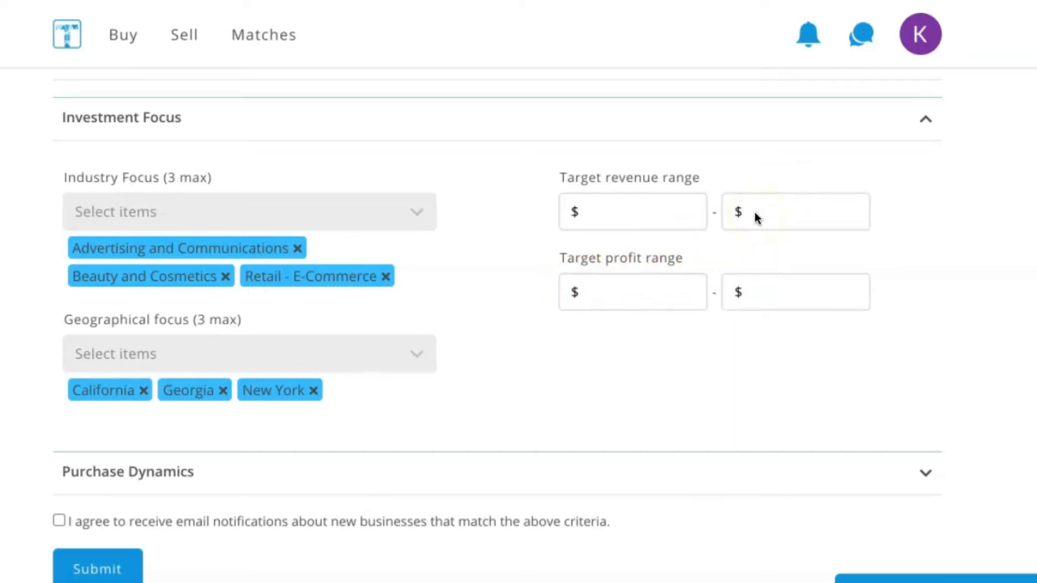
{"action": "left_click", "coordinate": [611, 211]}
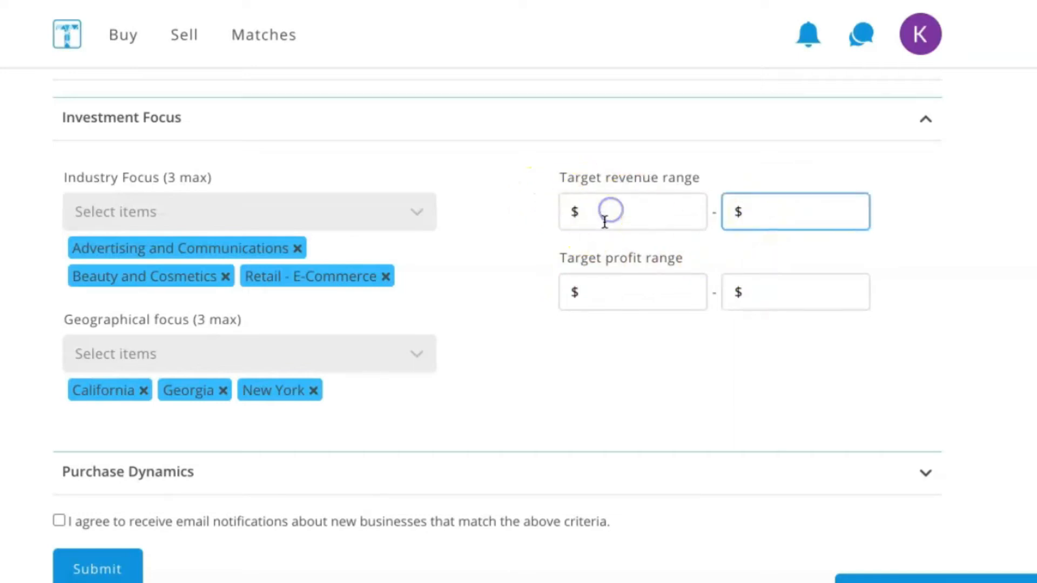
{"action": "left_click", "coordinate": [600, 225]}
{"action": "type", "text": "2,000,000"}
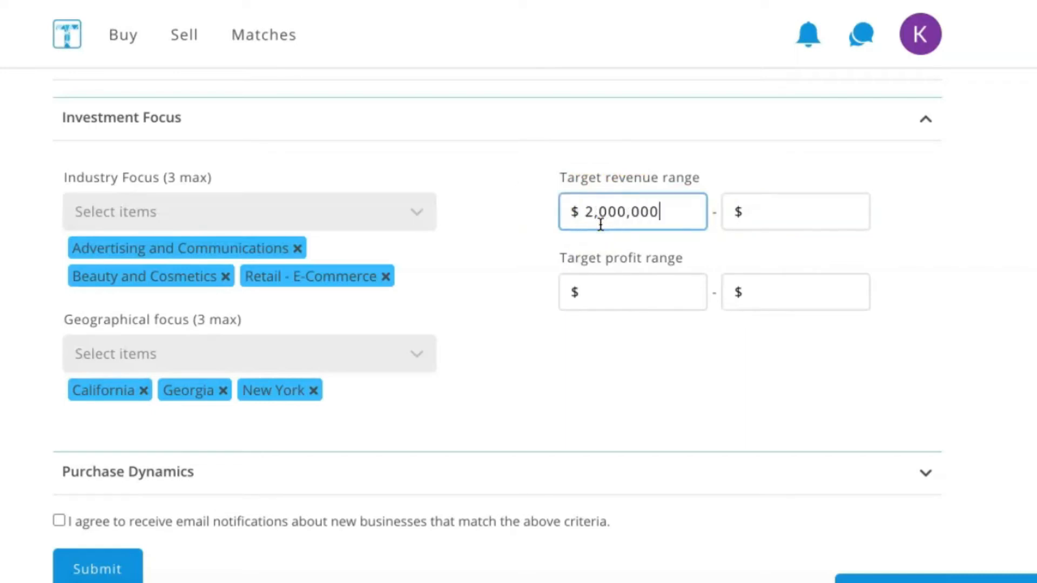
{"action": "key", "text": "Tab"}
{"action": "type", "text": "4,000,00"}
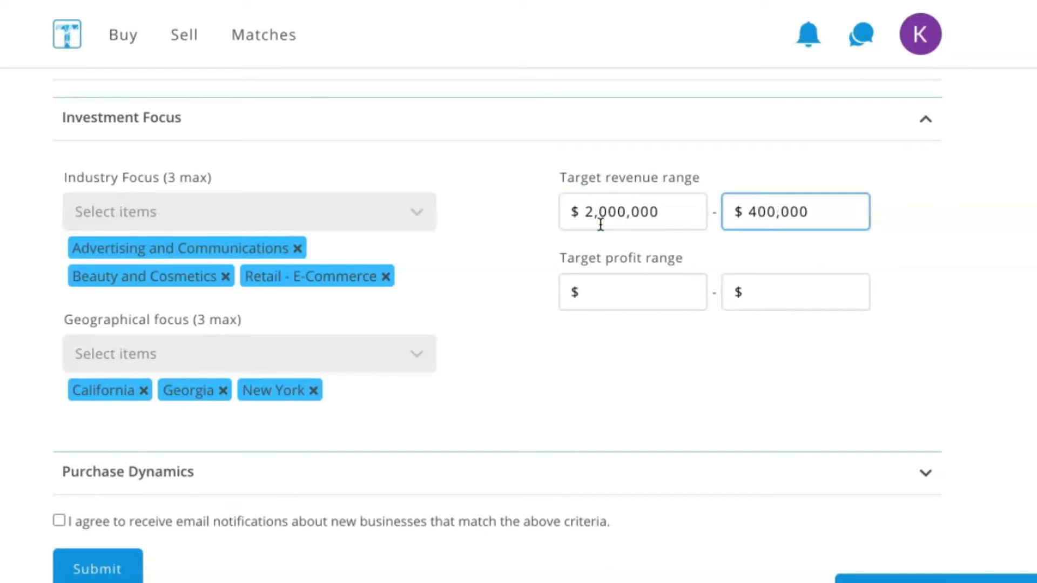
{"action": "type", "text": "0"}
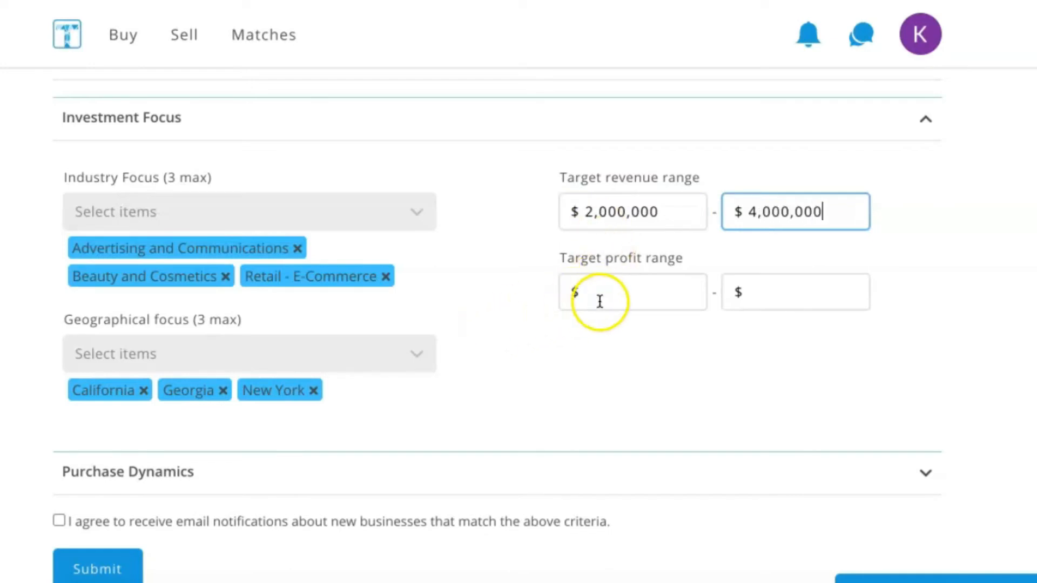
- Set the target profit range to $200,000 - $700,000
{"action": "left_click", "coordinate": [613, 290]}
{"action": "type", "text": "2000000"}
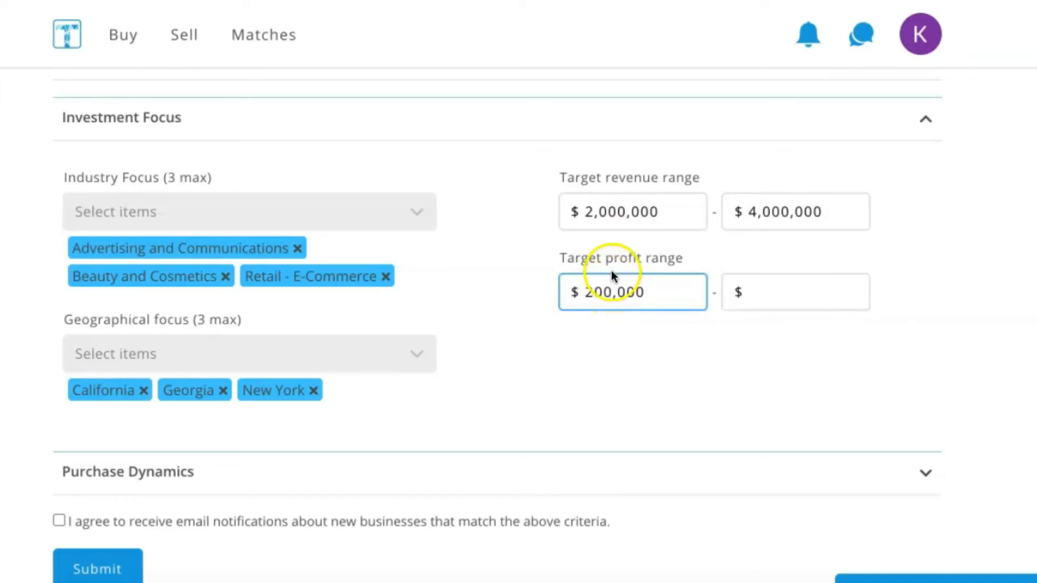
{"action": "key", "text": "Tab"}
{"action": "type", "text": "700000"}
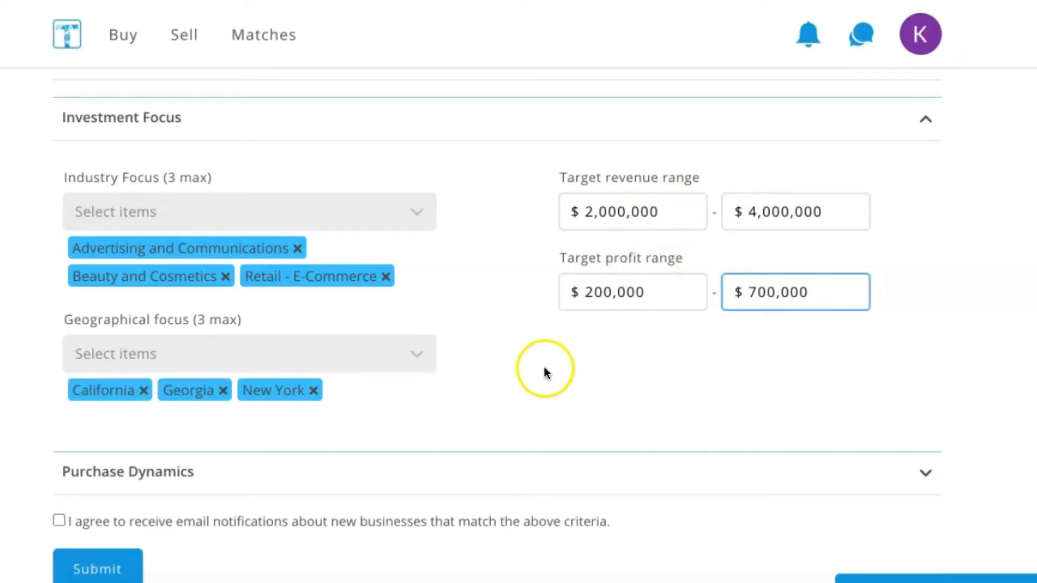
- Expand the Purchase Dynamics section, setting the expected deal timeline to 1-3 years and the acquisition financing to SBA Loan
{"action": "scroll", "coordinate": [543, 367], "scroll_direction": "down", "scroll_amount": 2}
{"action": "left_click", "coordinate": [619, 303]}
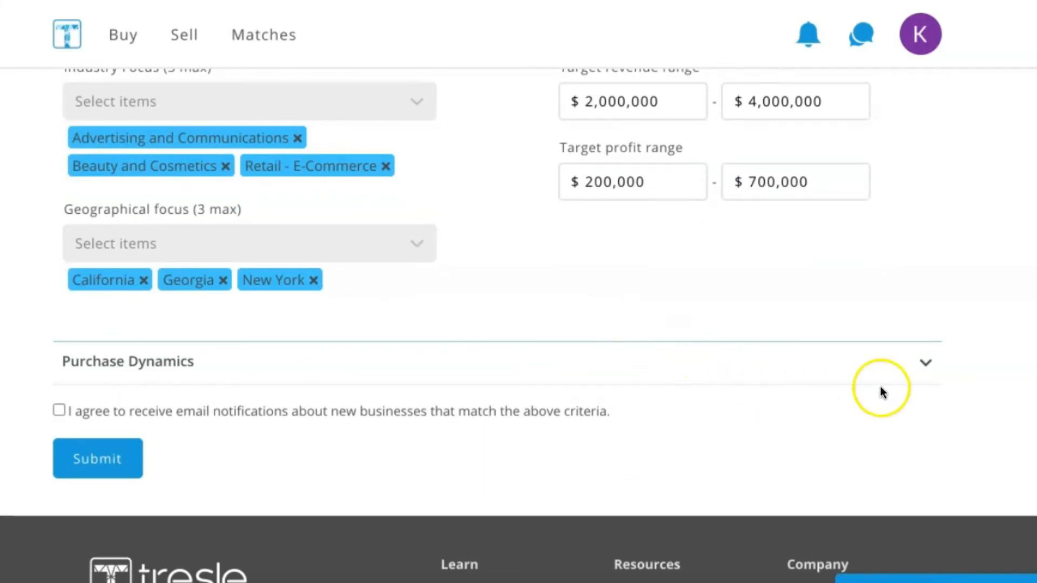
{"action": "left_click", "coordinate": [923, 361]}
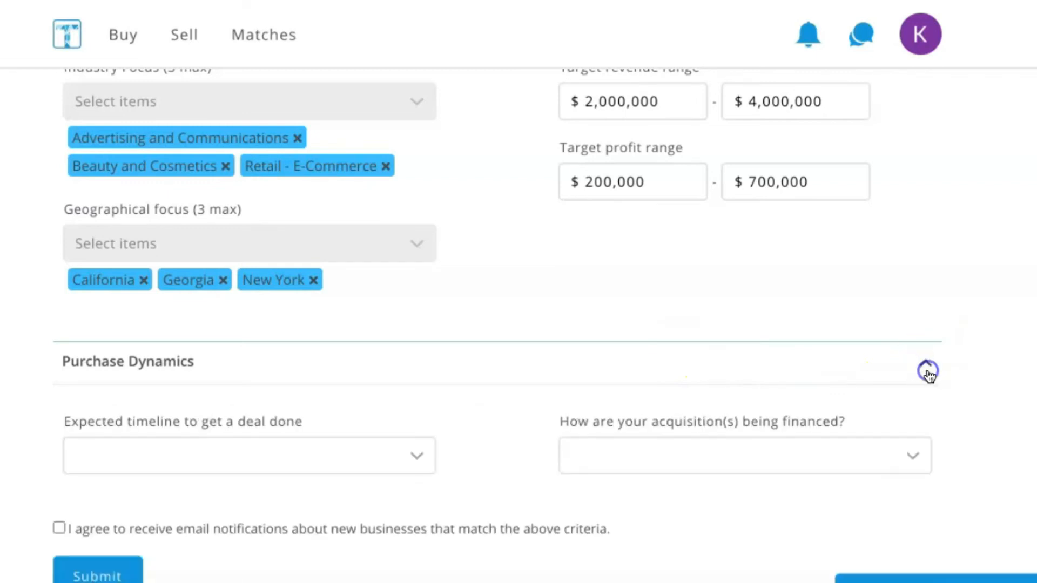
{"action": "scroll", "coordinate": [733, 361], "scroll_direction": "down", "scroll_amount": 2}
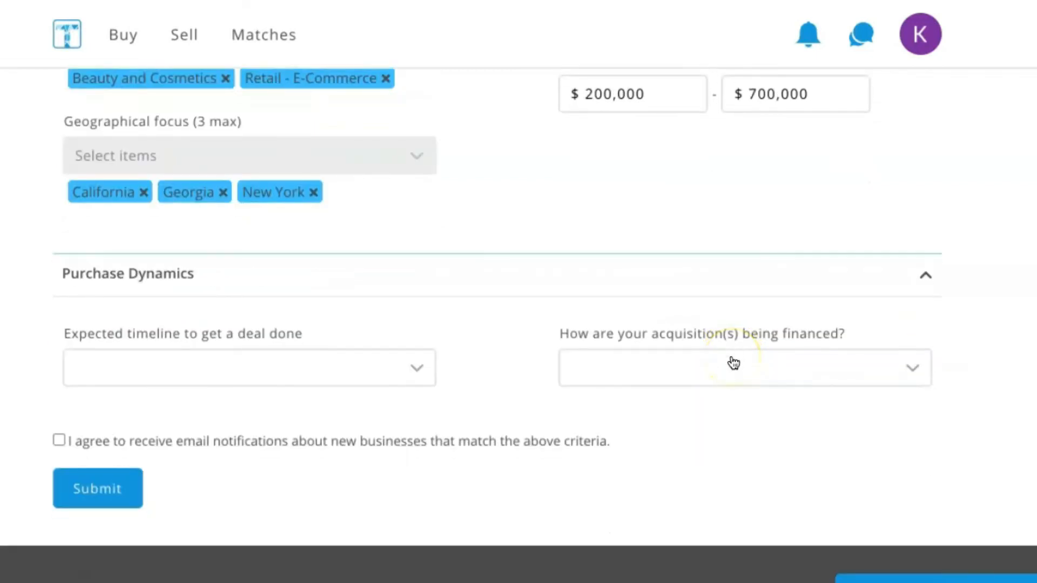
{"action": "scroll", "coordinate": [733, 363], "scroll_direction": "down", "scroll_amount": 1}
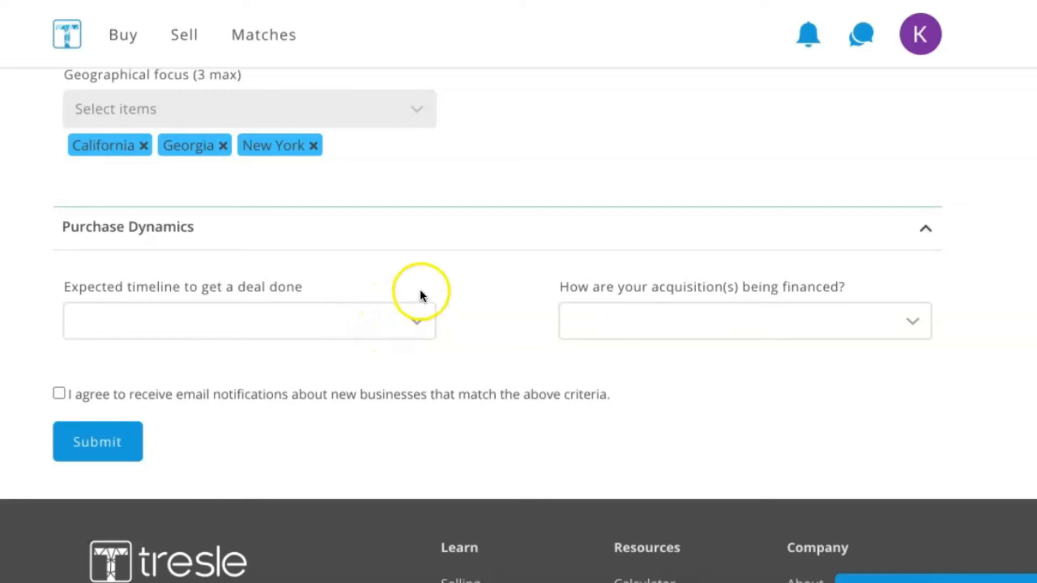
{"action": "left_click", "coordinate": [418, 316]}
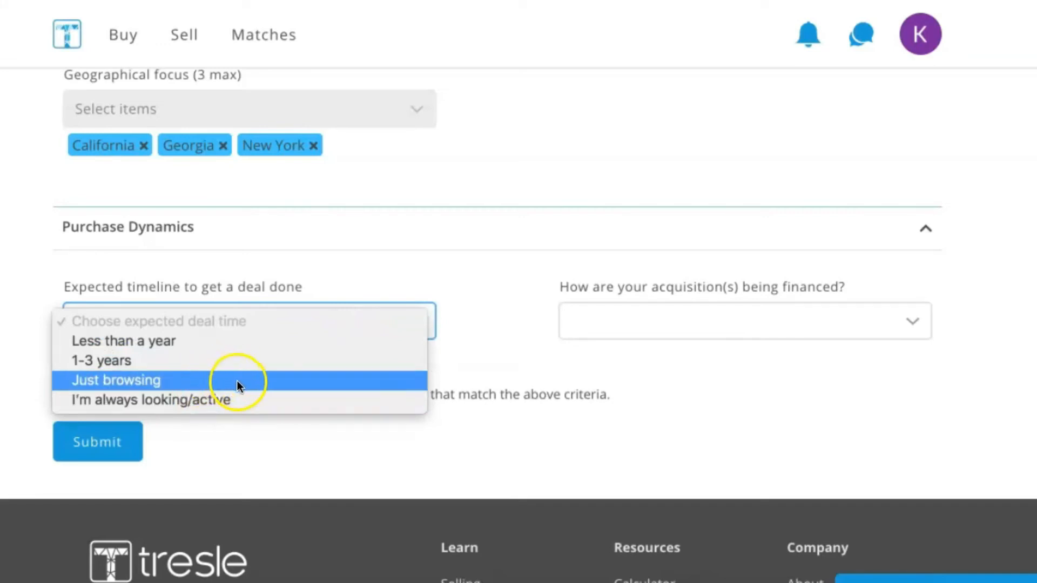
{"action": "left_click", "coordinate": [209, 361]}
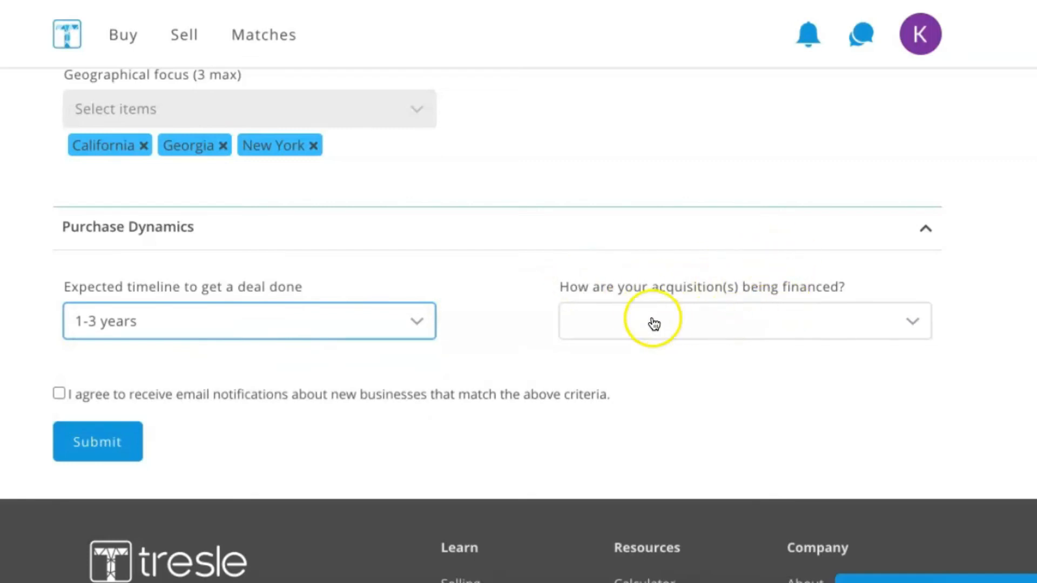
{"action": "left_click", "coordinate": [867, 319]}
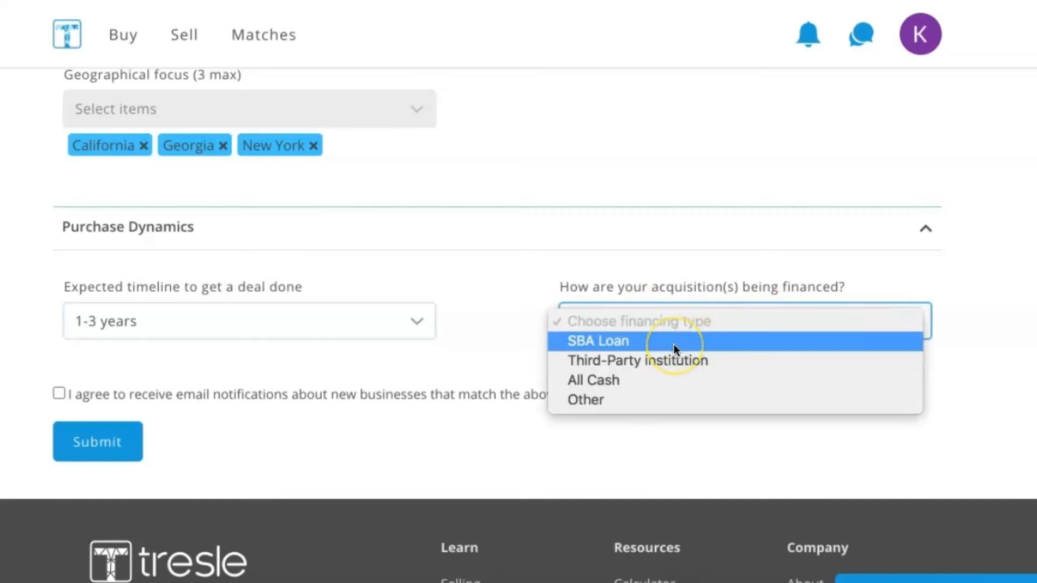
{"action": "left_click", "coordinate": [643, 341]}
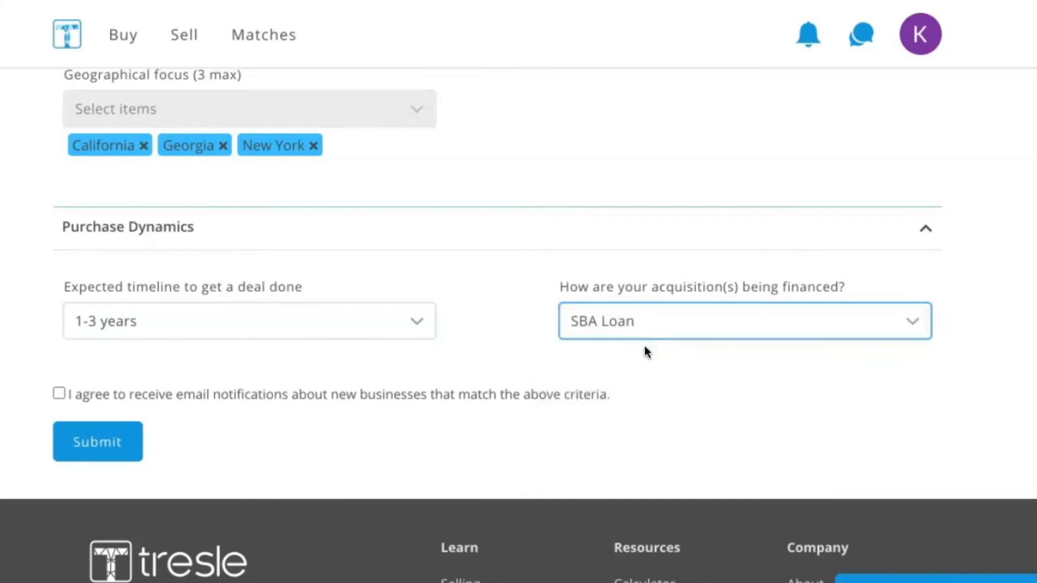
- Agree to receive email notifications about new matching businesses, submit the buyer profile and review the saved entries
{"action": "scroll", "coordinate": [558, 365], "scroll_direction": "down", "scroll_amount": 1}
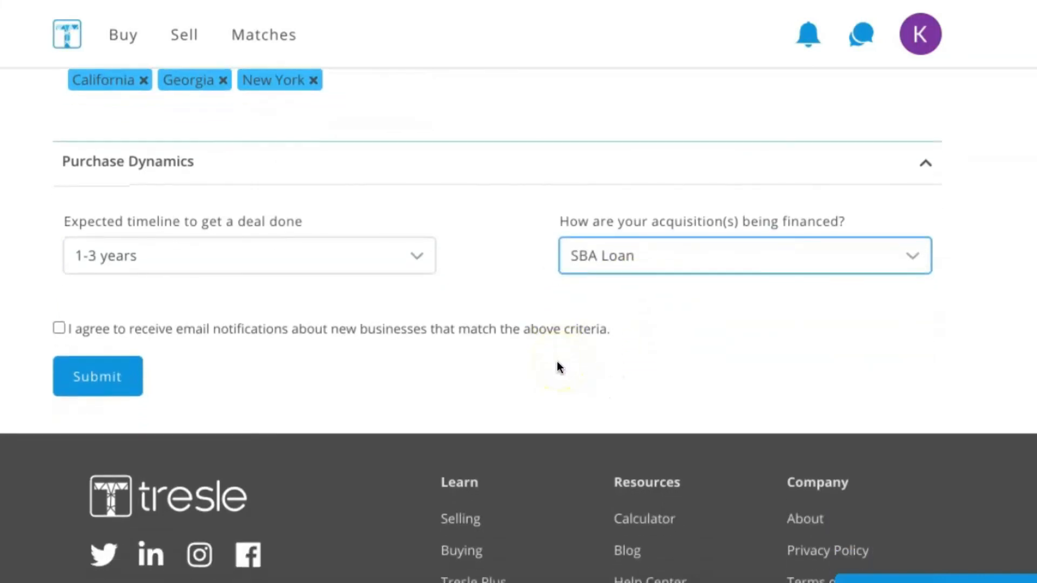
{"action": "left_click", "coordinate": [58, 327]}
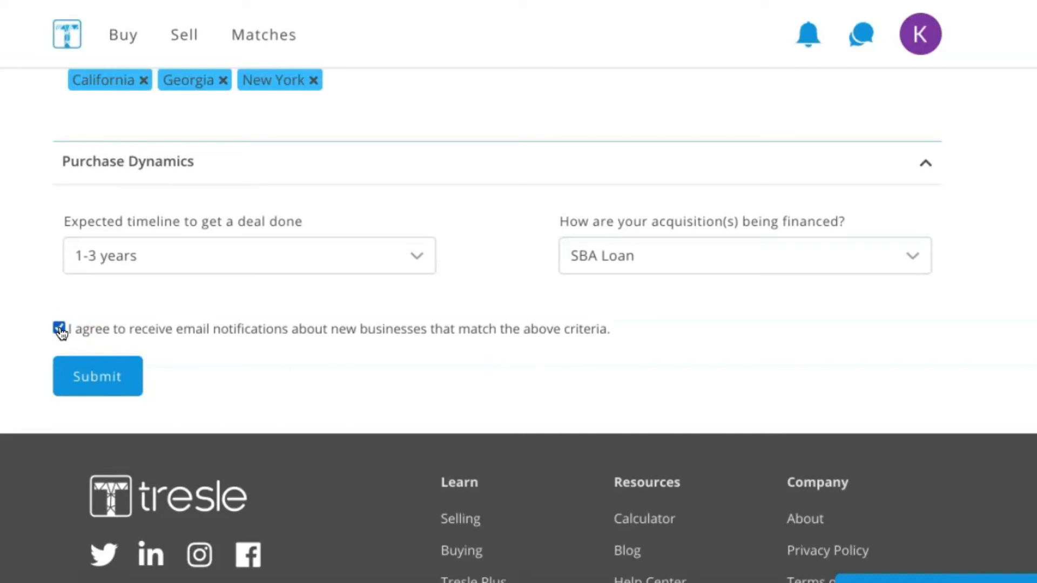
{"action": "left_click", "coordinate": [97, 376]}
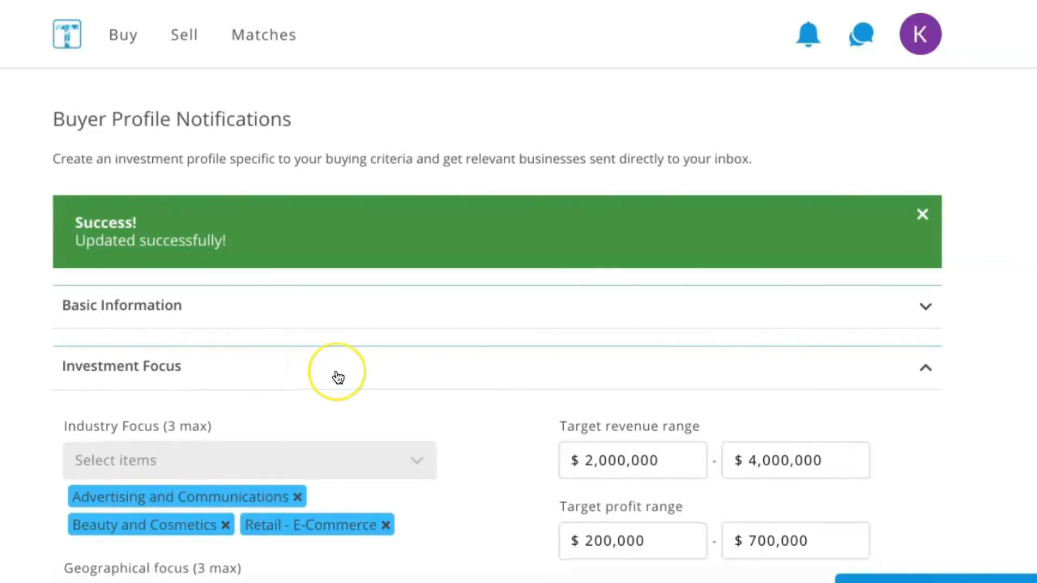
{"action": "scroll", "coordinate": [335, 375], "scroll_direction": "down", "scroll_amount": 4}
{"action": "scroll", "coordinate": [338, 377], "scroll_direction": "down", "scroll_amount": 5}
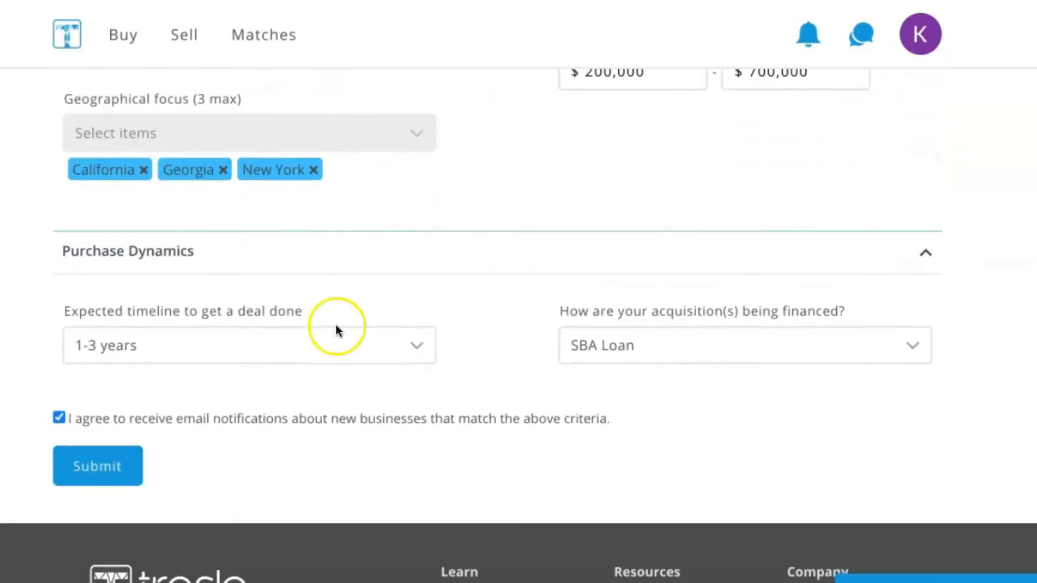
{"action": "scroll", "coordinate": [336, 325], "scroll_direction": "up", "scroll_amount": 1}
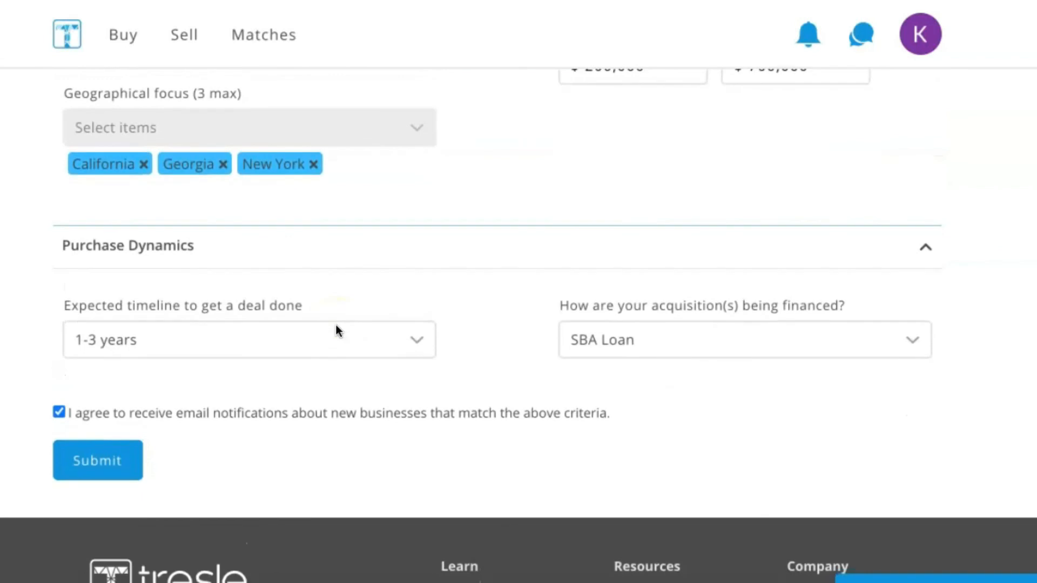